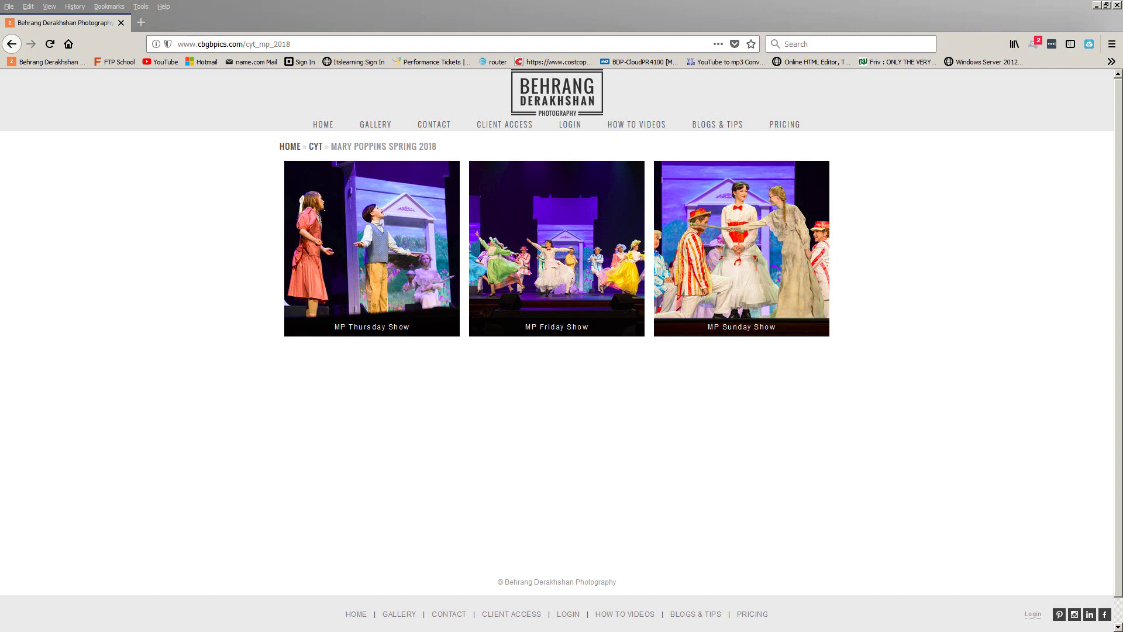
Bring up the note with the gallery web address, move it lower, and go to the client sign-in page
key(alt+Tab)
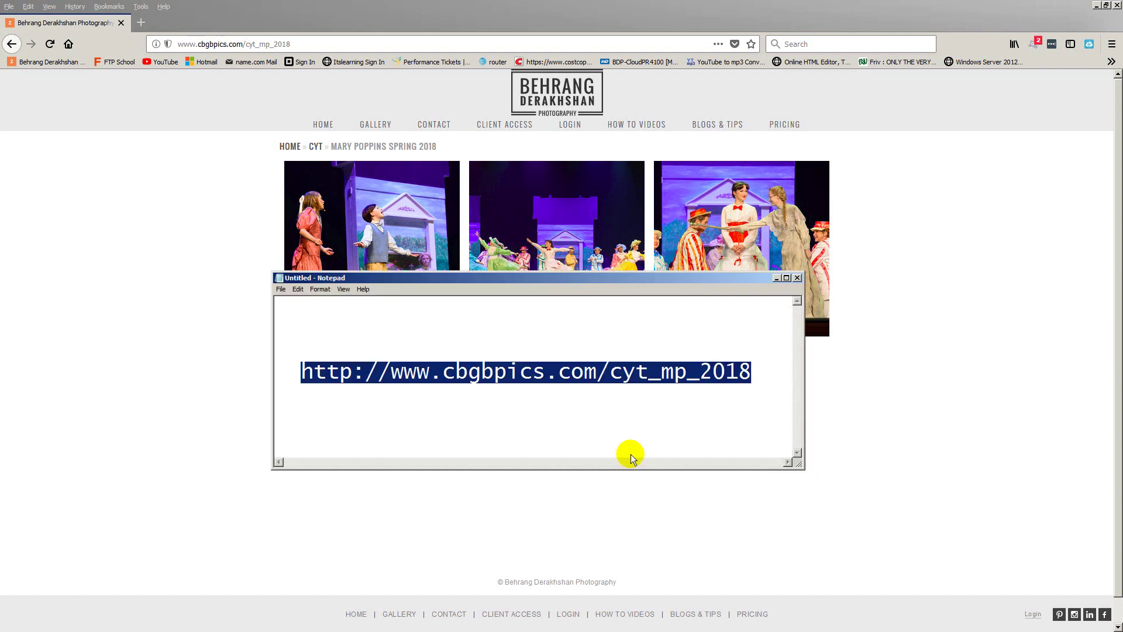
drag(616, 279, 632, 377)
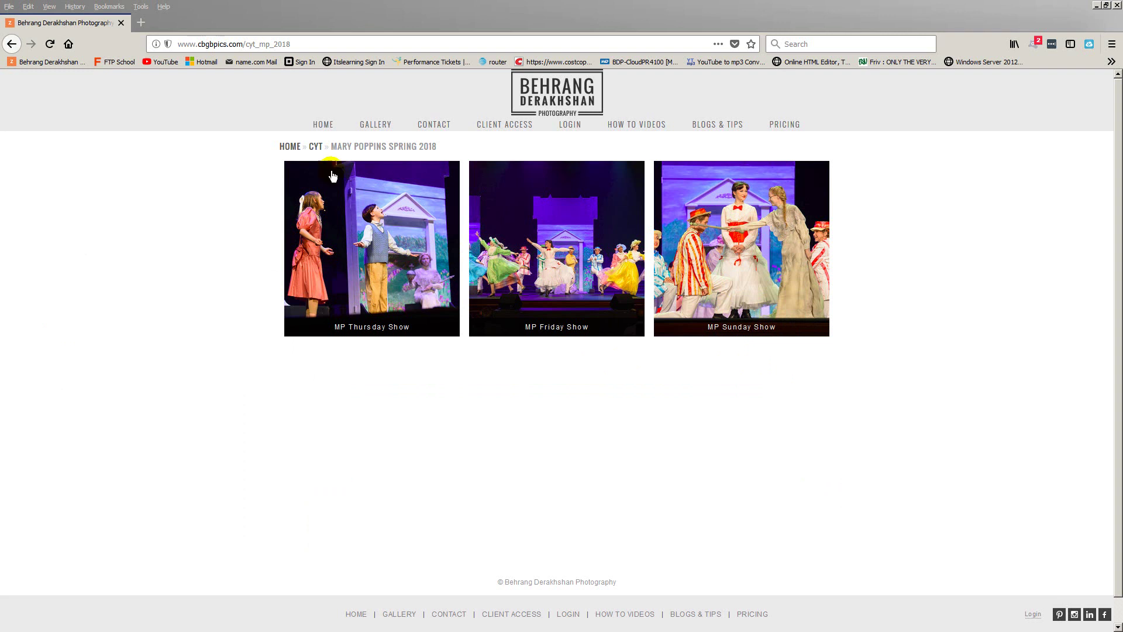
click(567, 130)
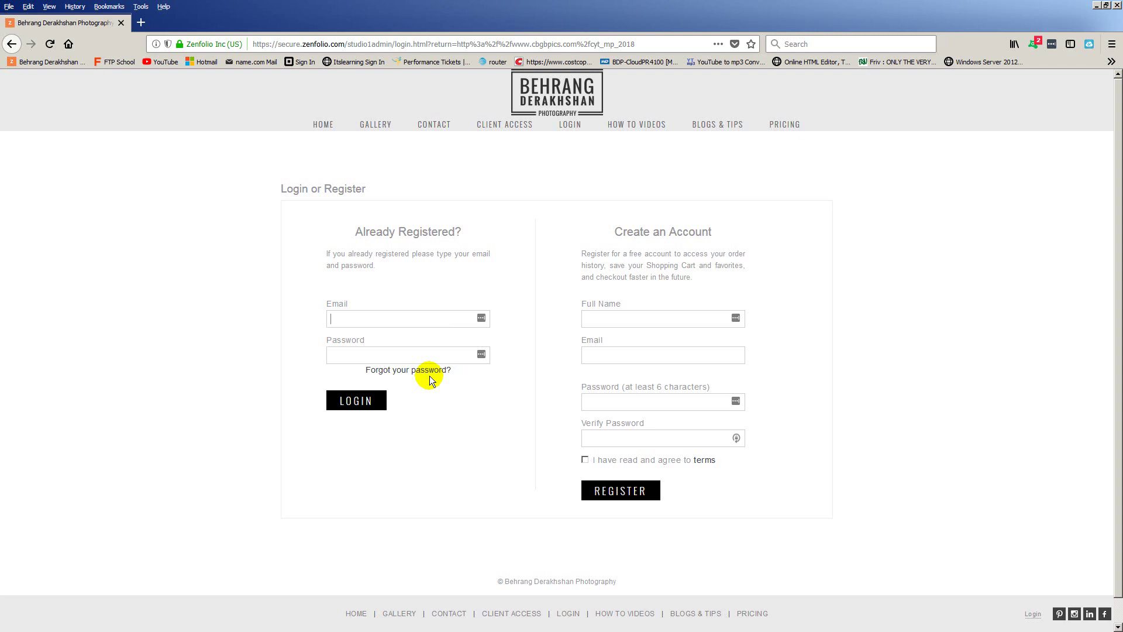
Sign in under Already Registered with the account e-mail and password
click(373, 319)
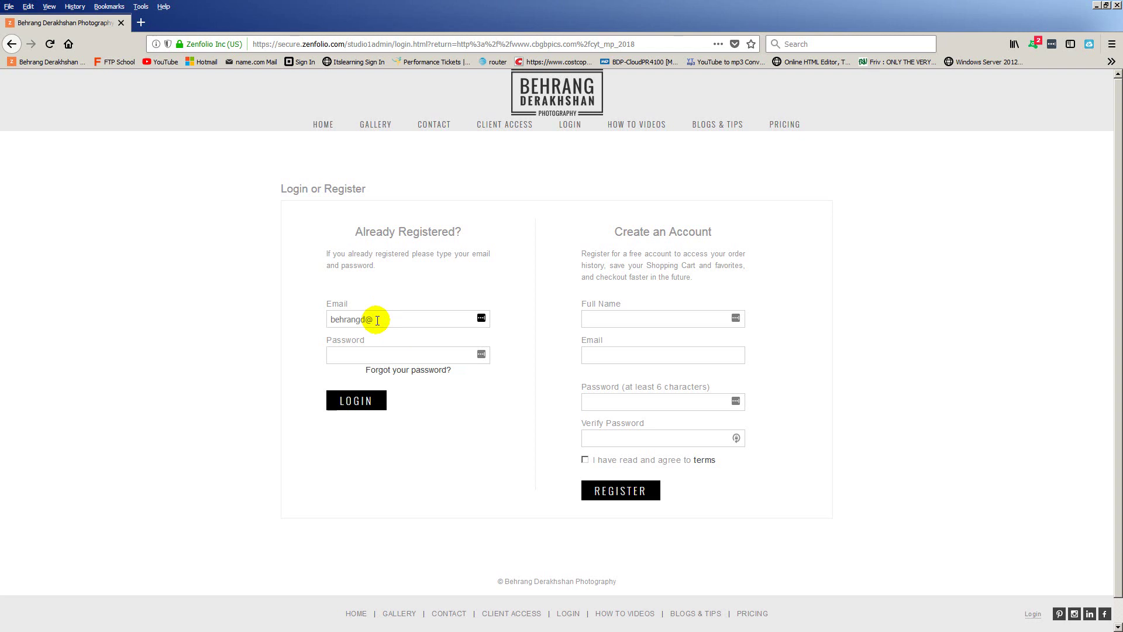
key(Tab)
text(********)
key(Return)
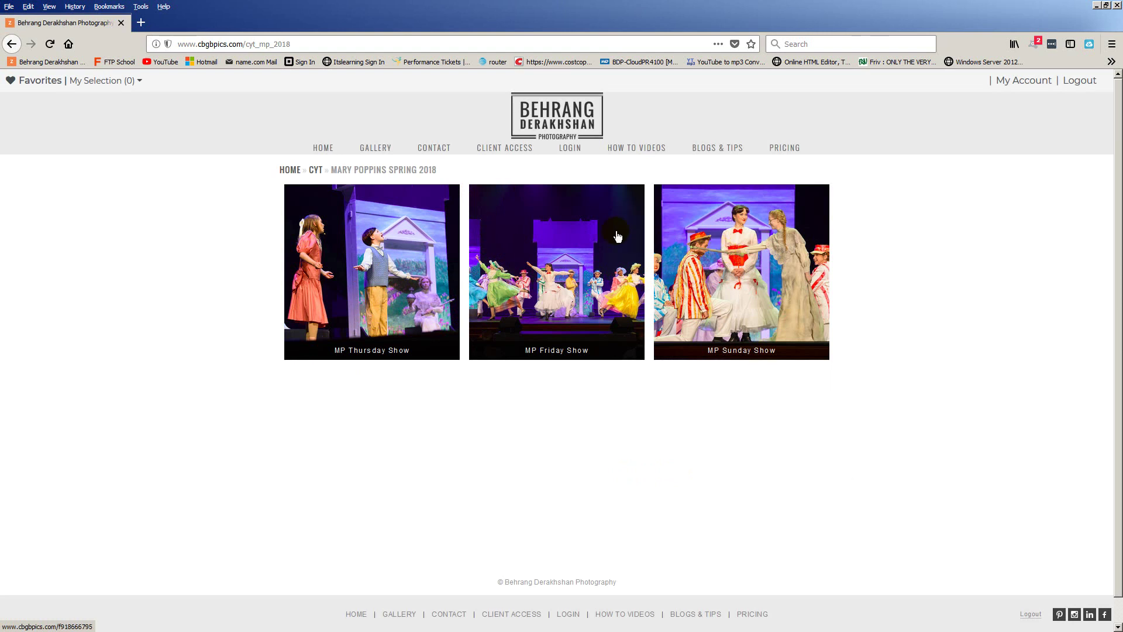
Navigate Gallery > CYT > Mary Poppins Spring 2018 > MP Thursday Show > Thursday Shots
click(386, 150)
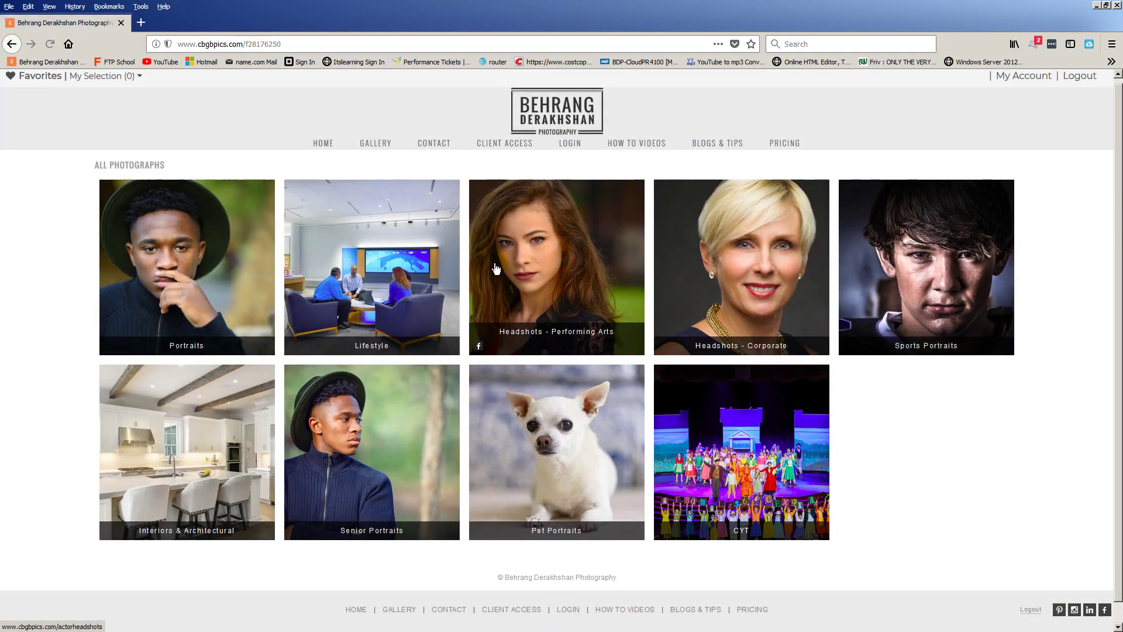
scroll(783, 507, down, 1)
click(771, 439)
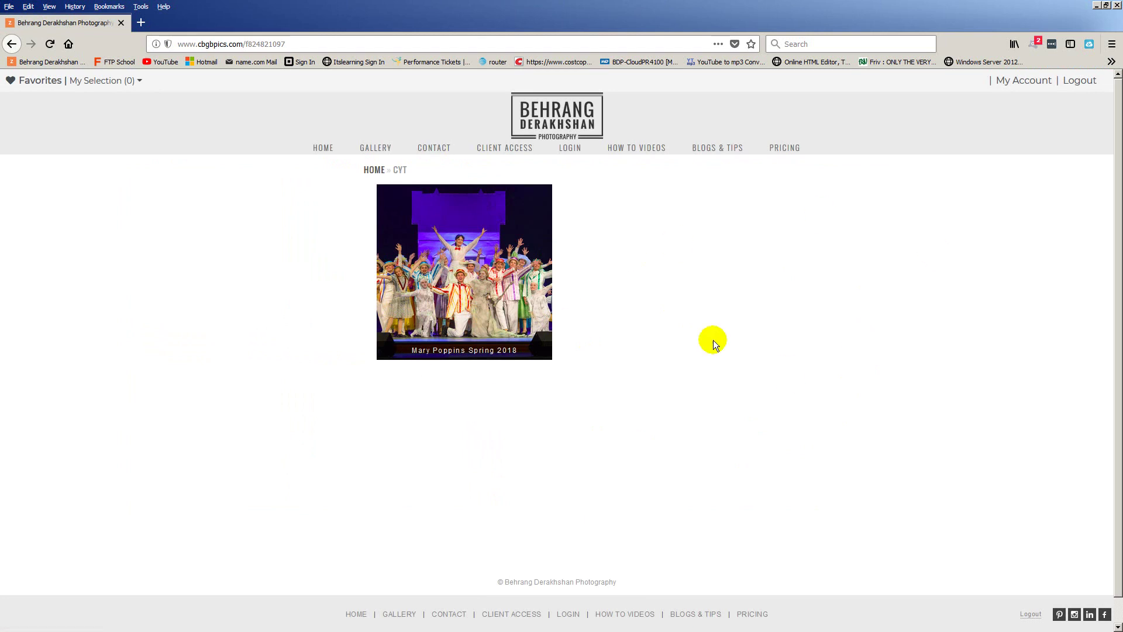
click(441, 259)
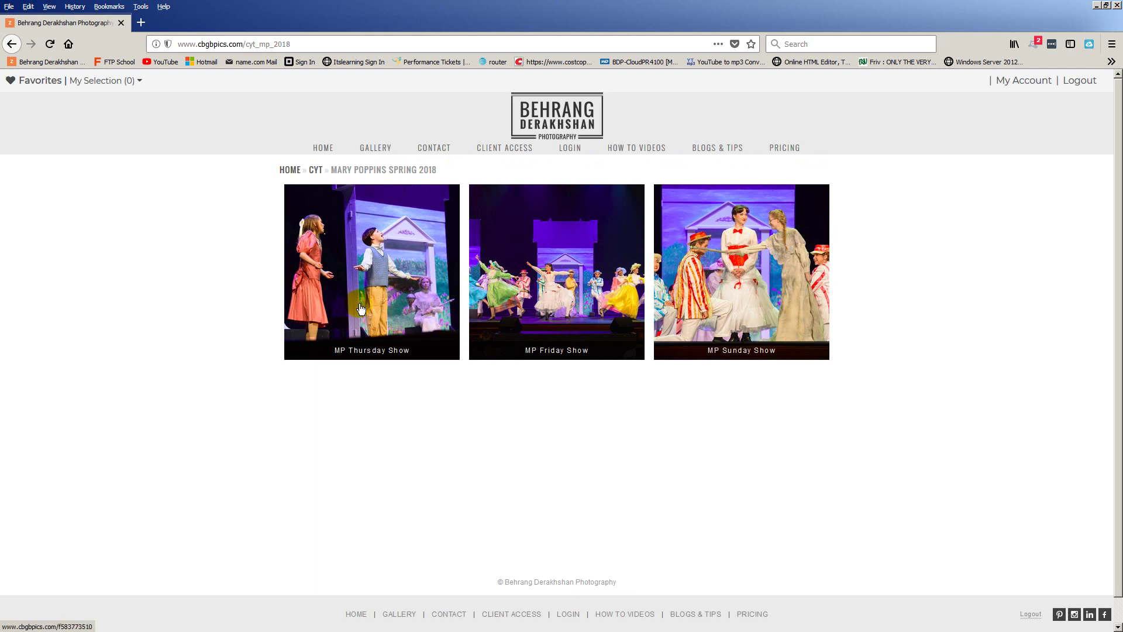
click(361, 308)
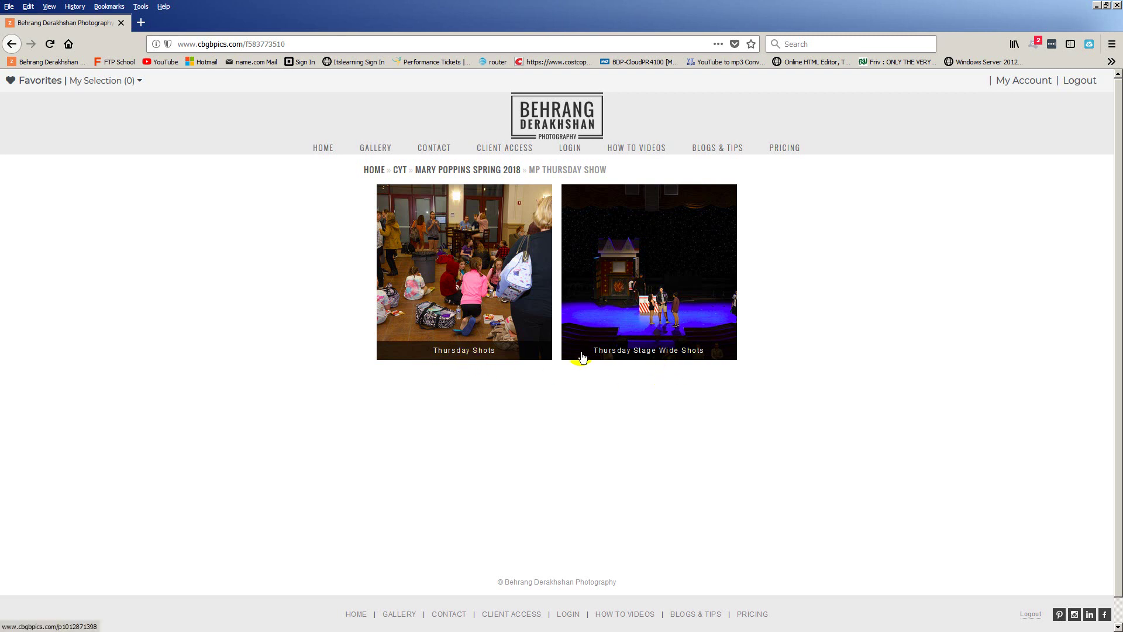
click(442, 313)
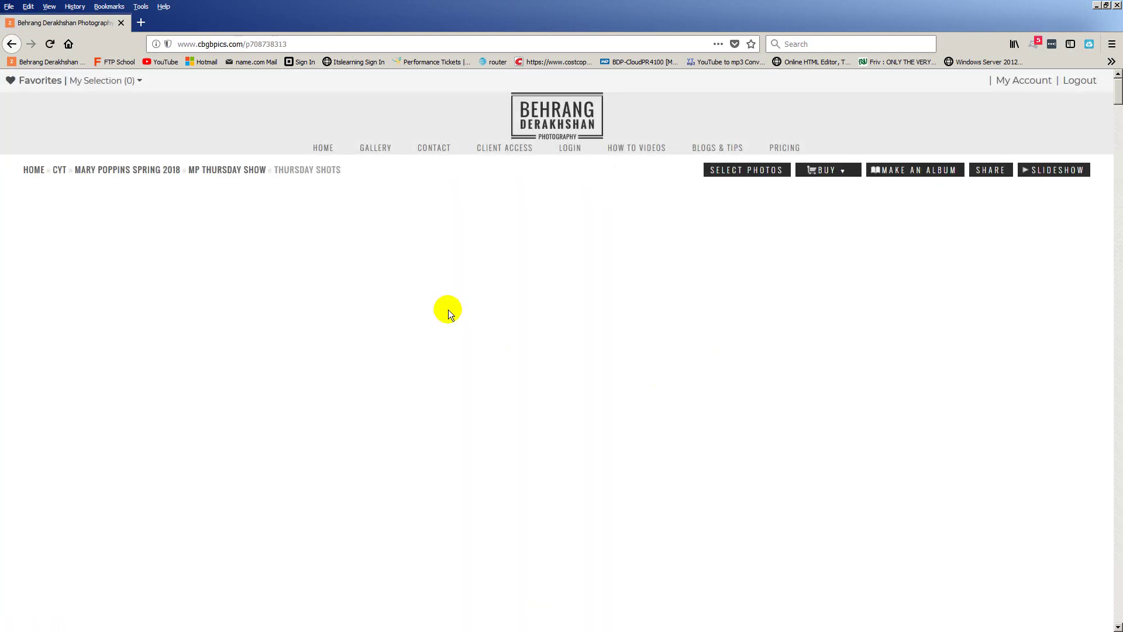
Go up to MP Thursday Show and open the Thursday Stage Wide Shots album
scroll(484, 331, down, 8)
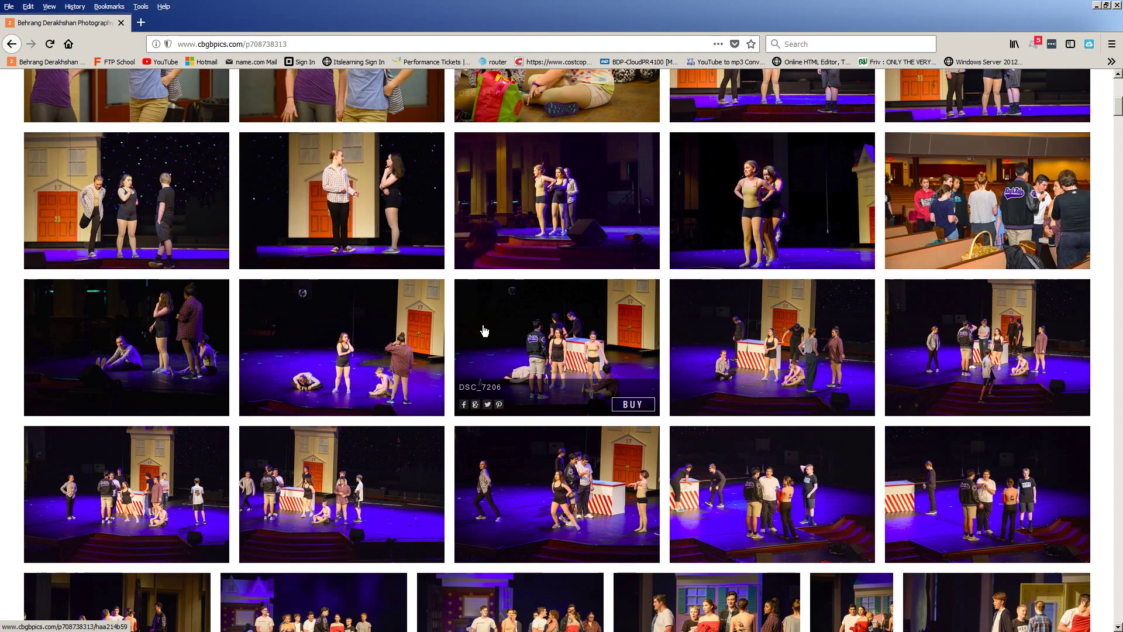
scroll(484, 332, down, 15)
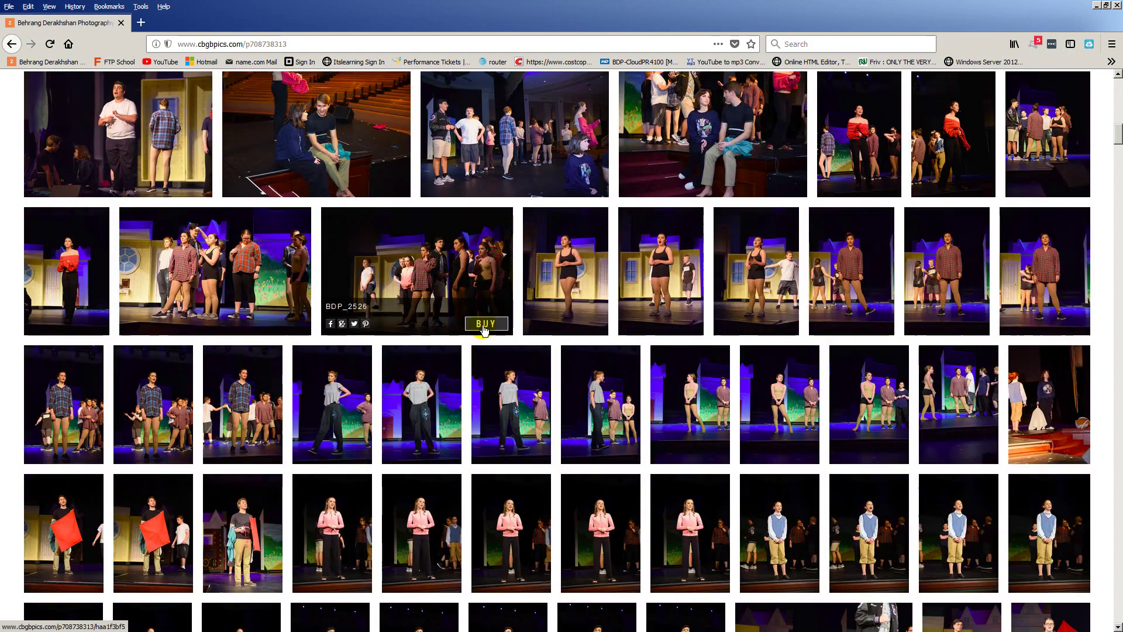
scroll(484, 331, up, 20)
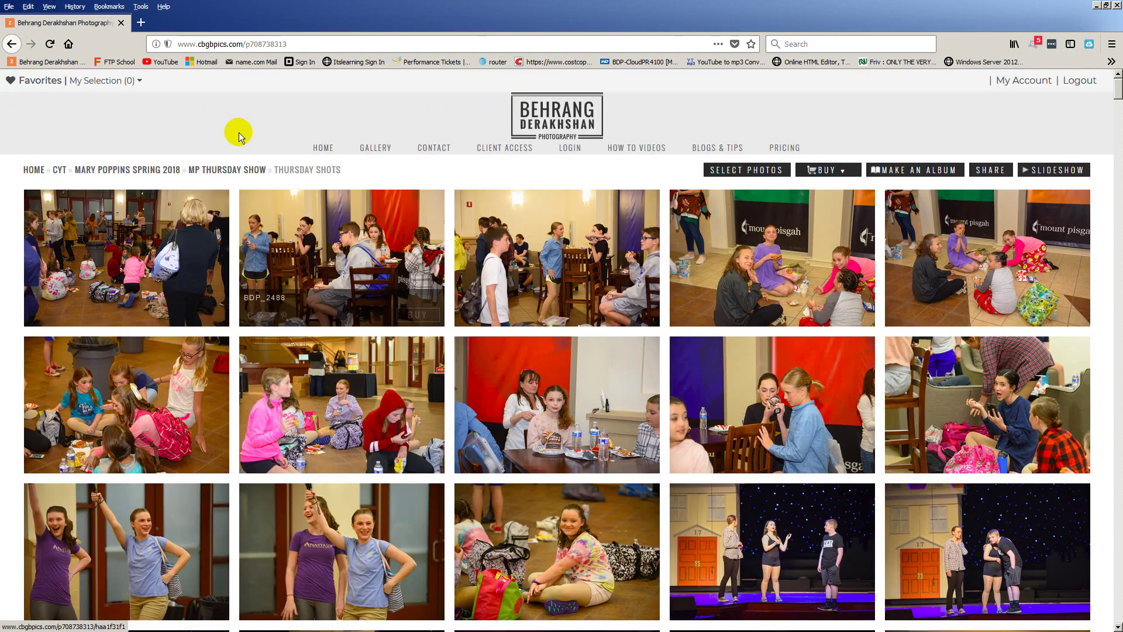
click(231, 170)
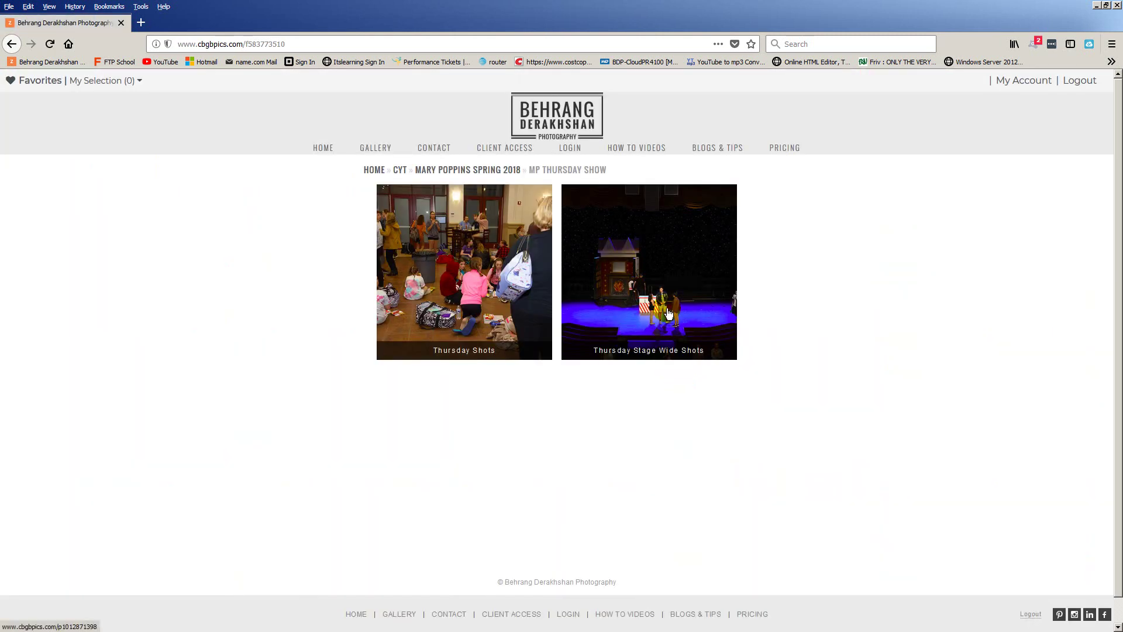
click(669, 314)
click(669, 314)
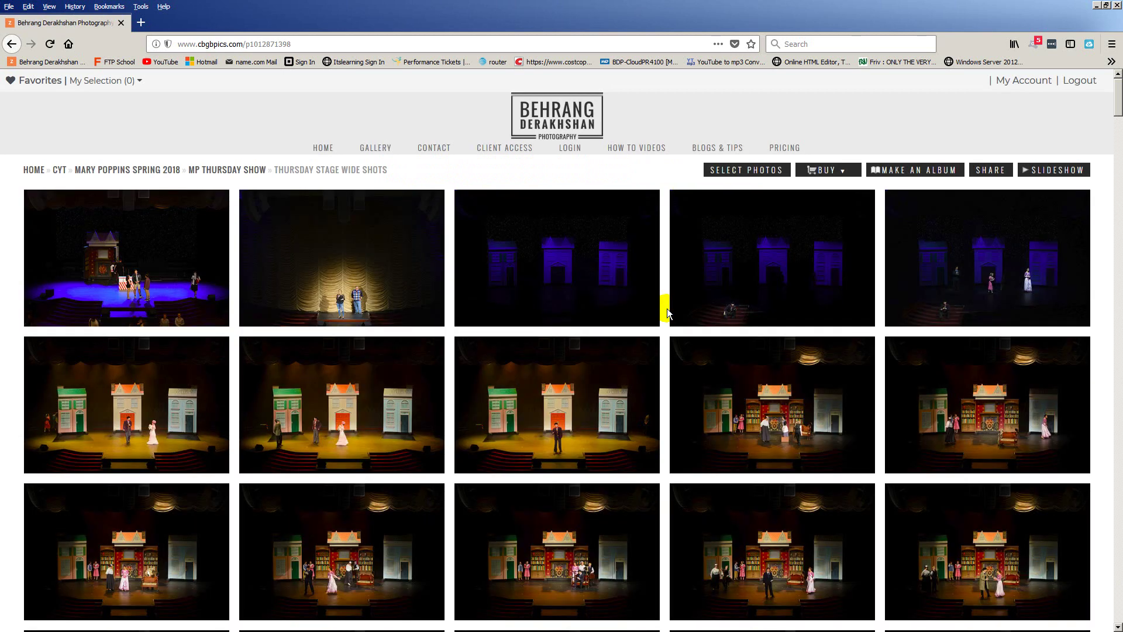
Browse the stage photos, view ST1_7329-Edit full size, and return to the grid
scroll(669, 314, down, 2)
scroll(679, 374, down, 1)
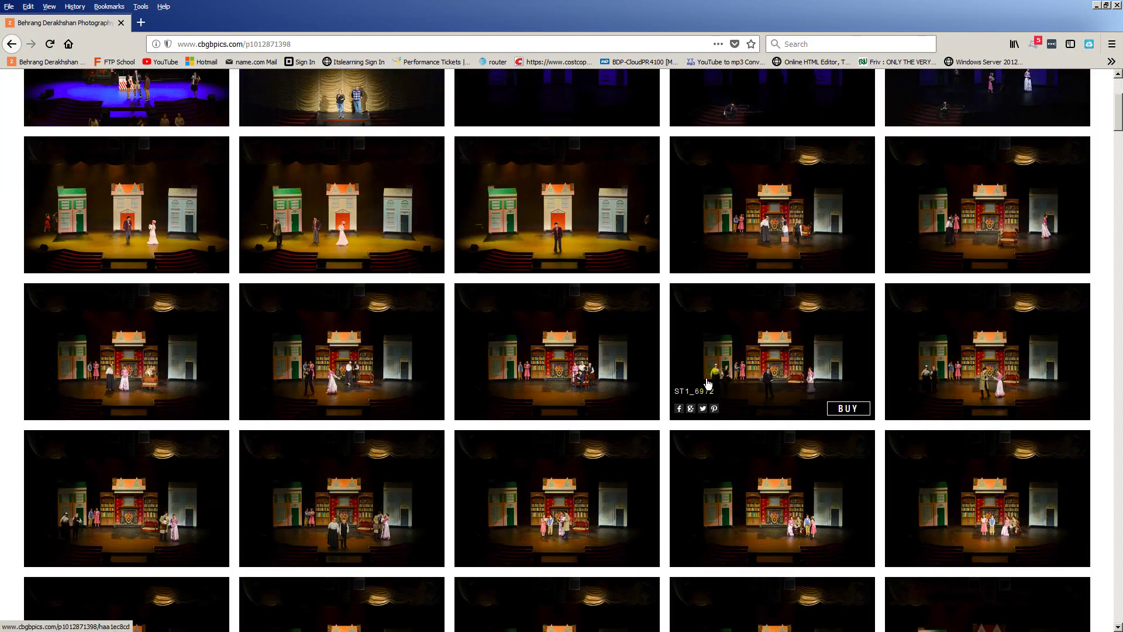
scroll(708, 392, down, 2)
scroll(711, 398, down, 2)
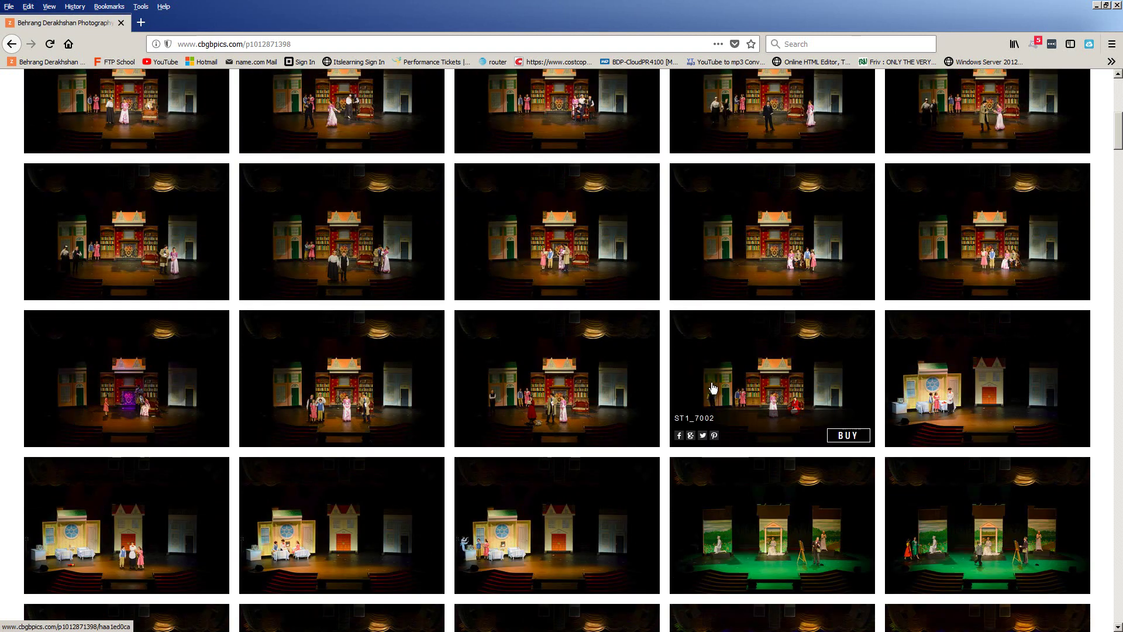
scroll(713, 387, down, 7)
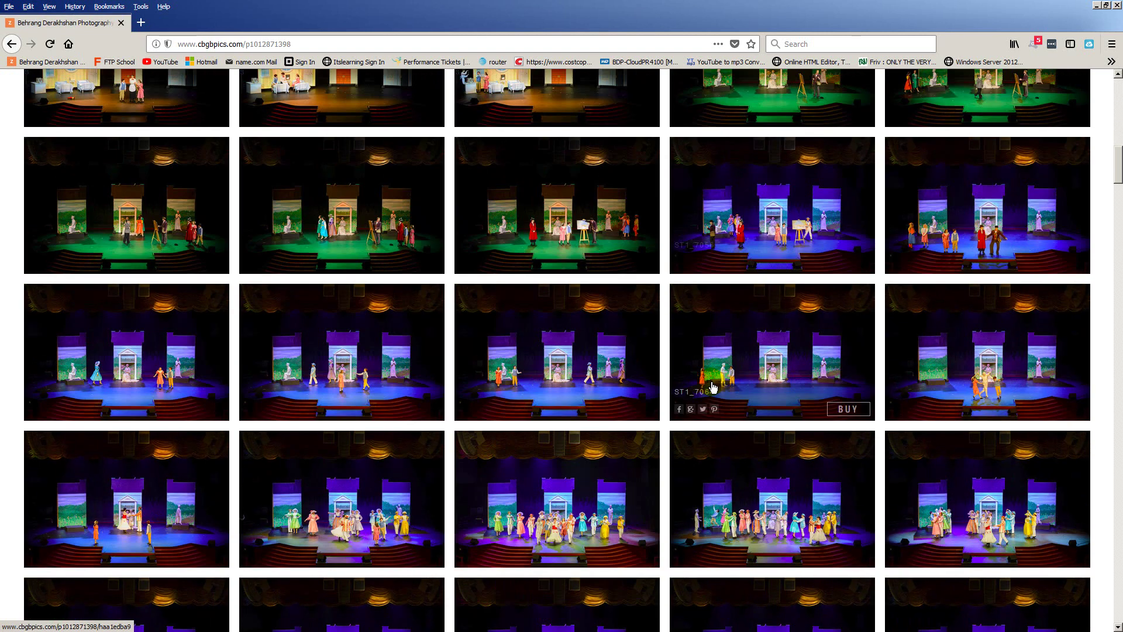
scroll(712, 386, down, 5)
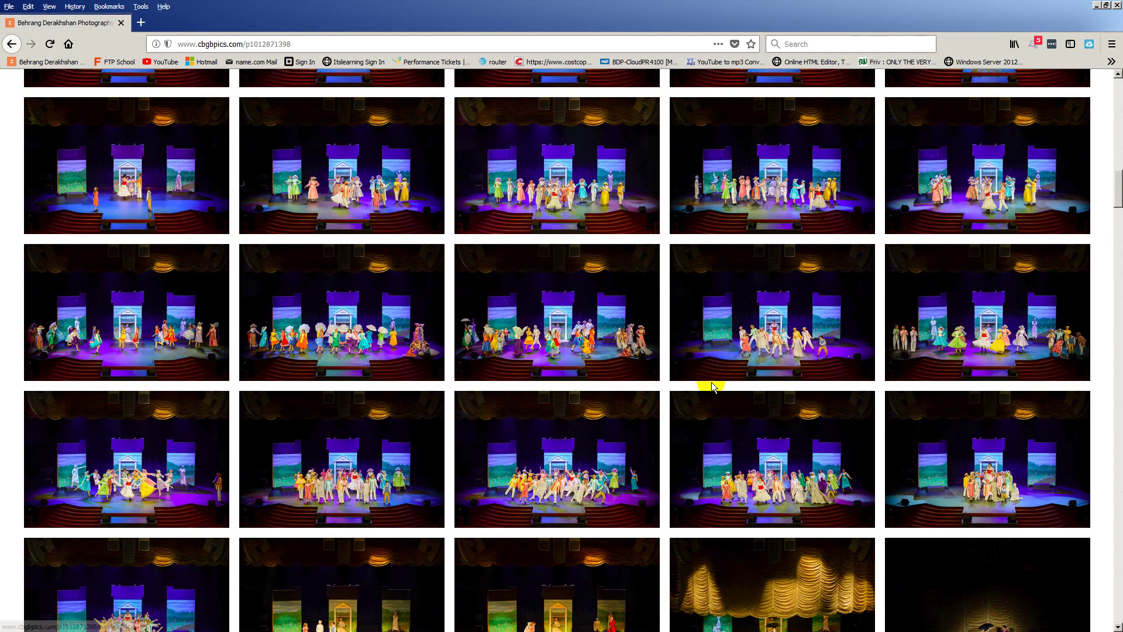
scroll(712, 386, down, 8)
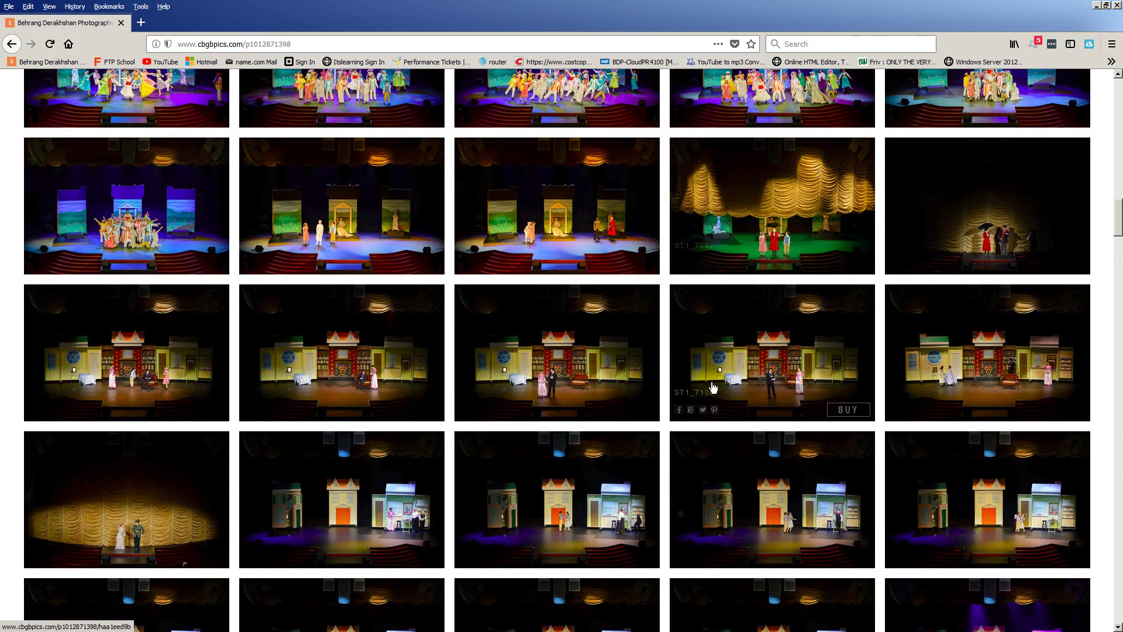
scroll(713, 387, down, 12)
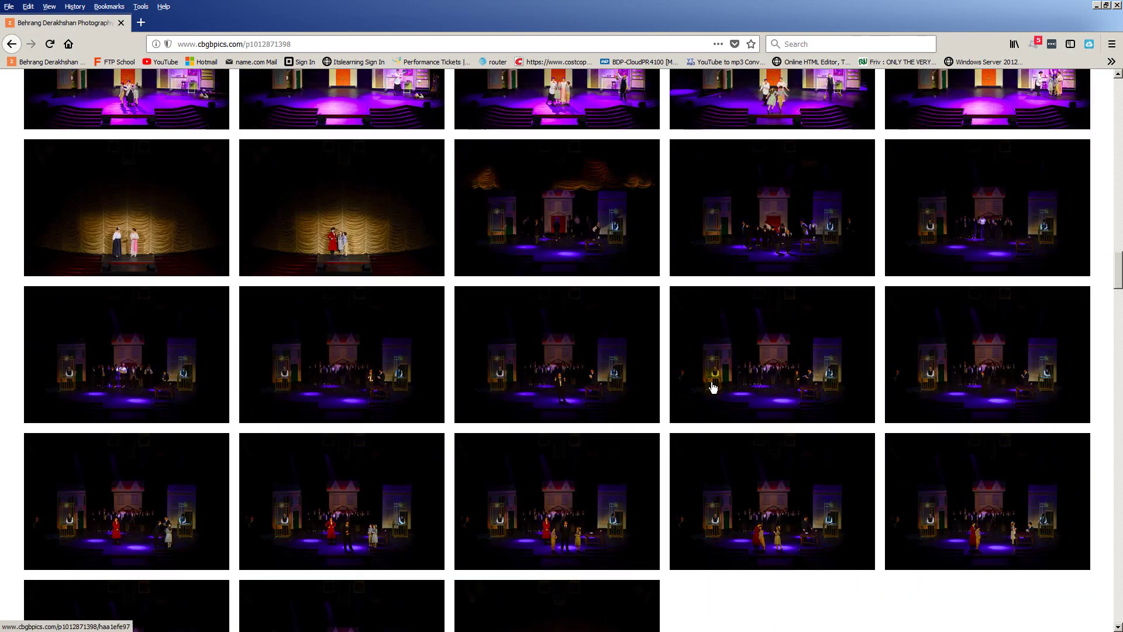
scroll(713, 383, down, 6)
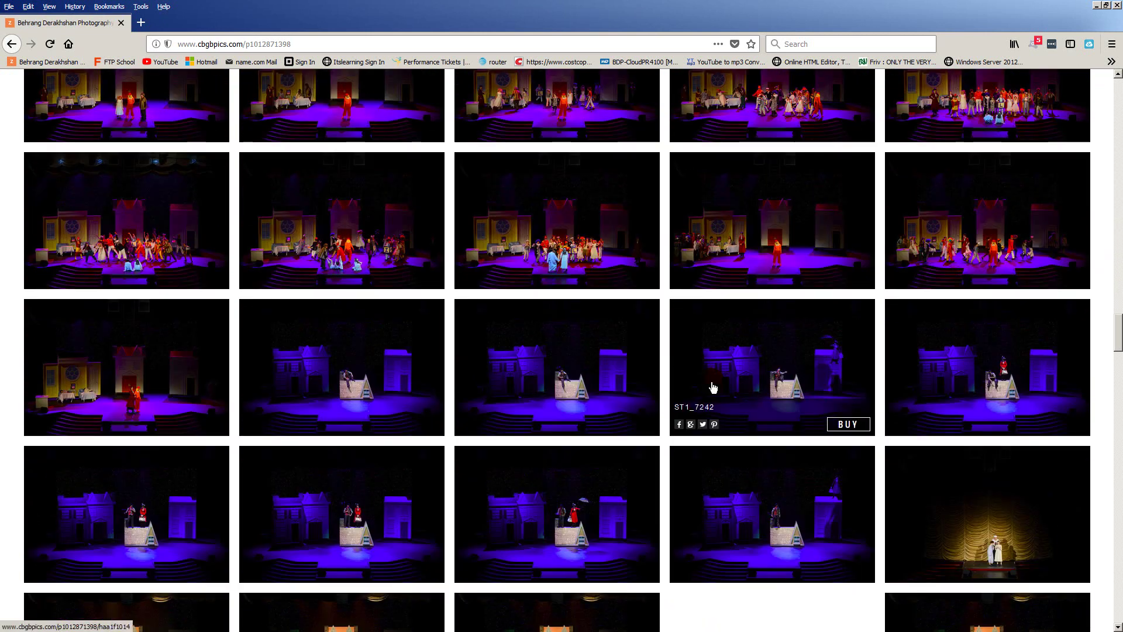
scroll(713, 387, down, 5)
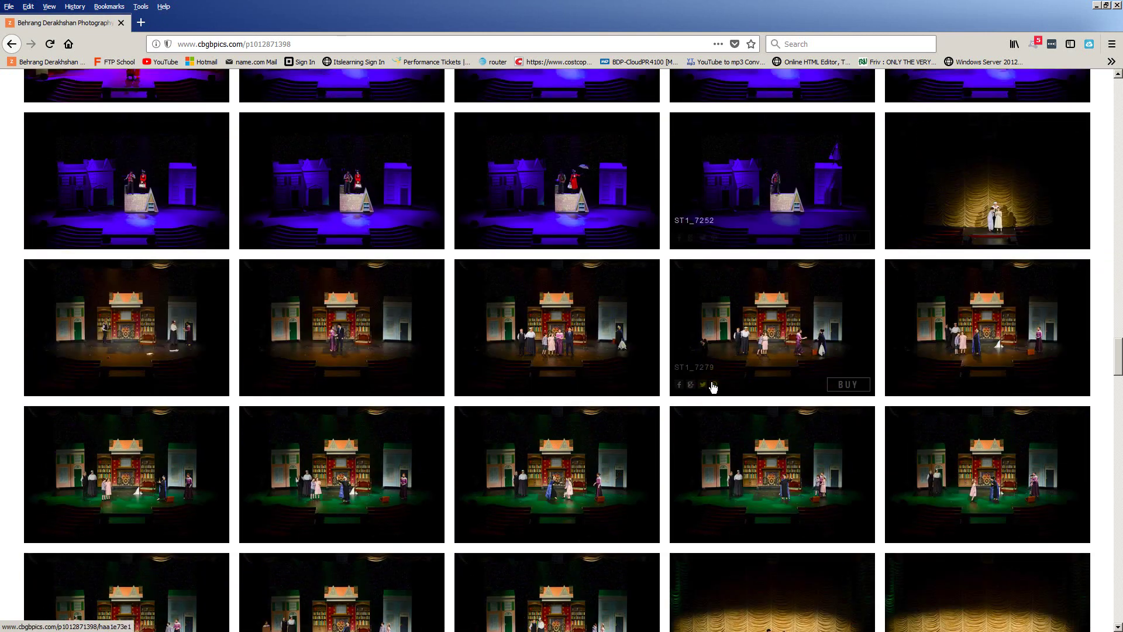
scroll(721, 355, down, 9)
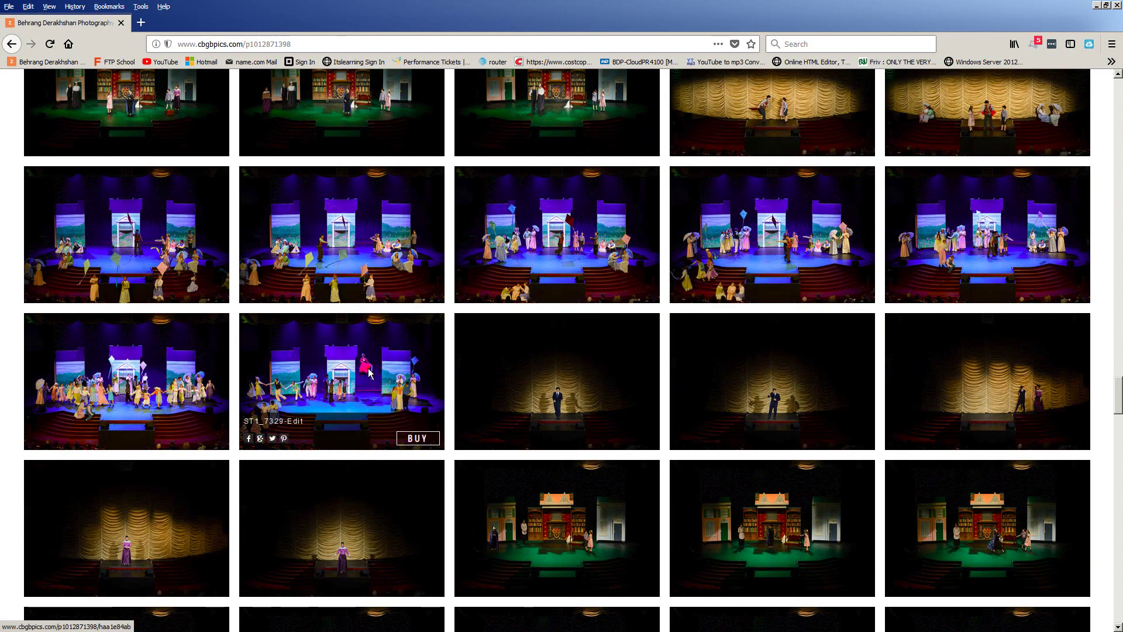
click(369, 373)
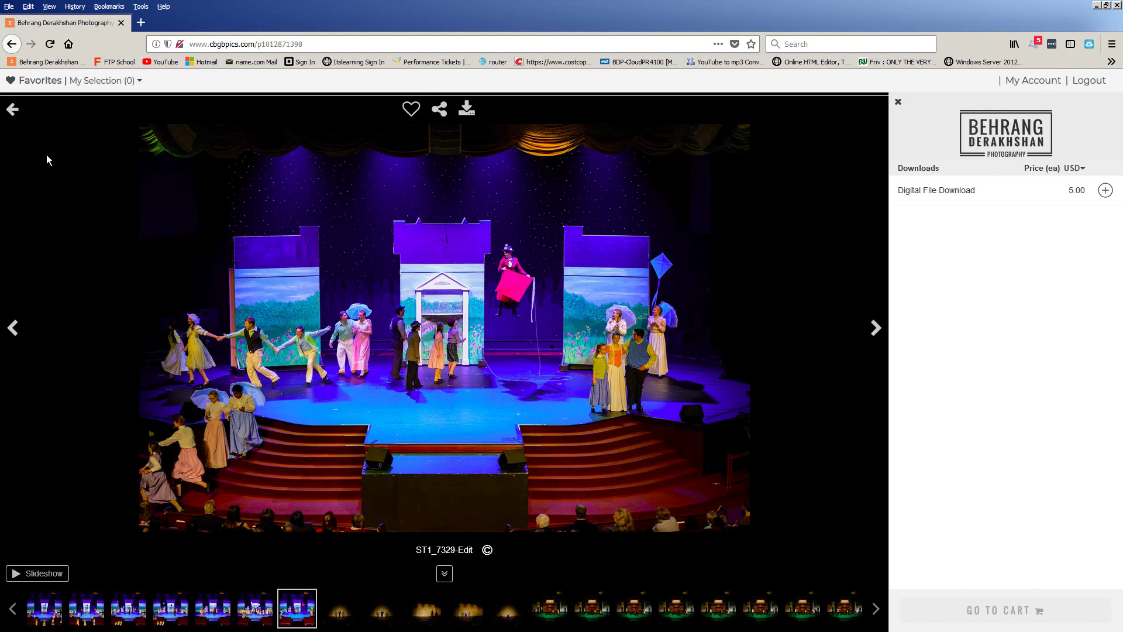
click(11, 109)
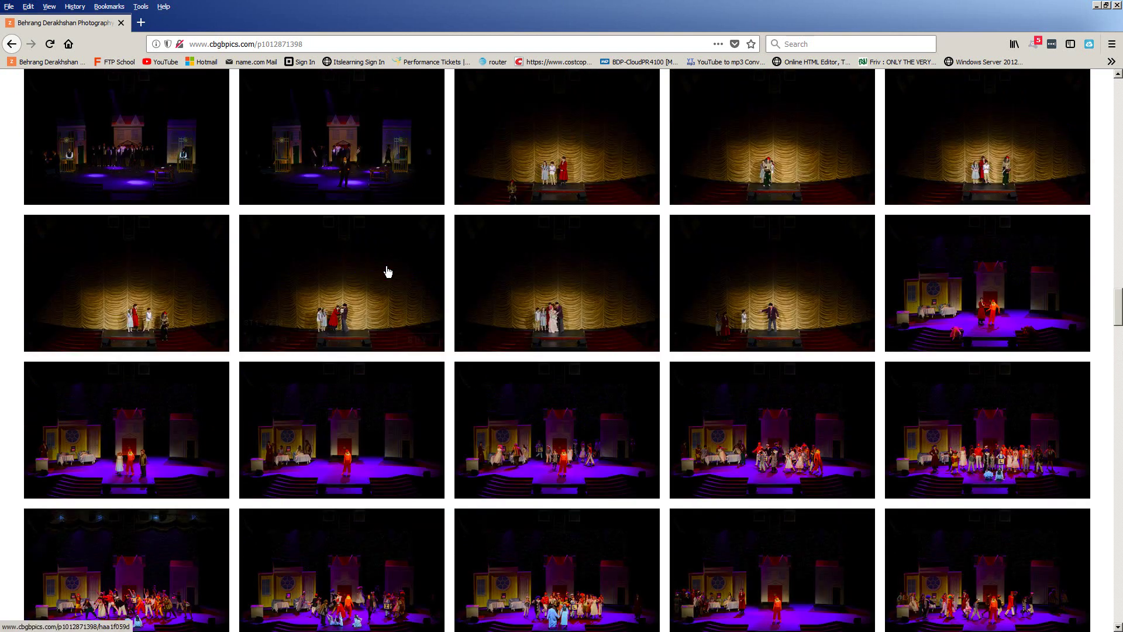
scroll(387, 272, up, 15)
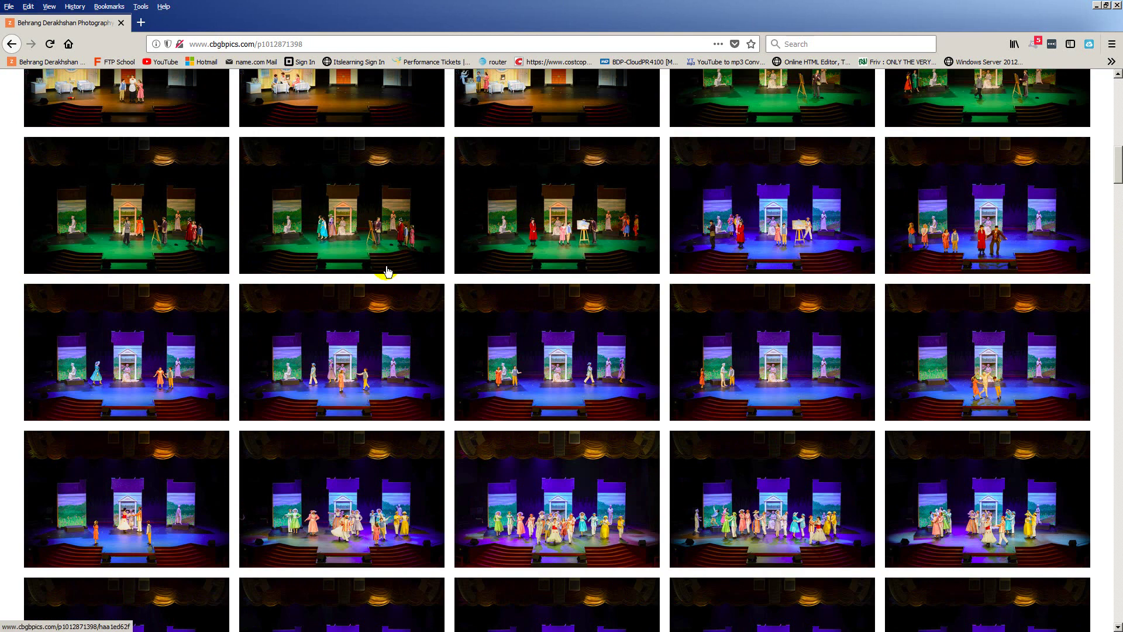
scroll(387, 272, up, 5)
drag(1118, 131, 1120, 88)
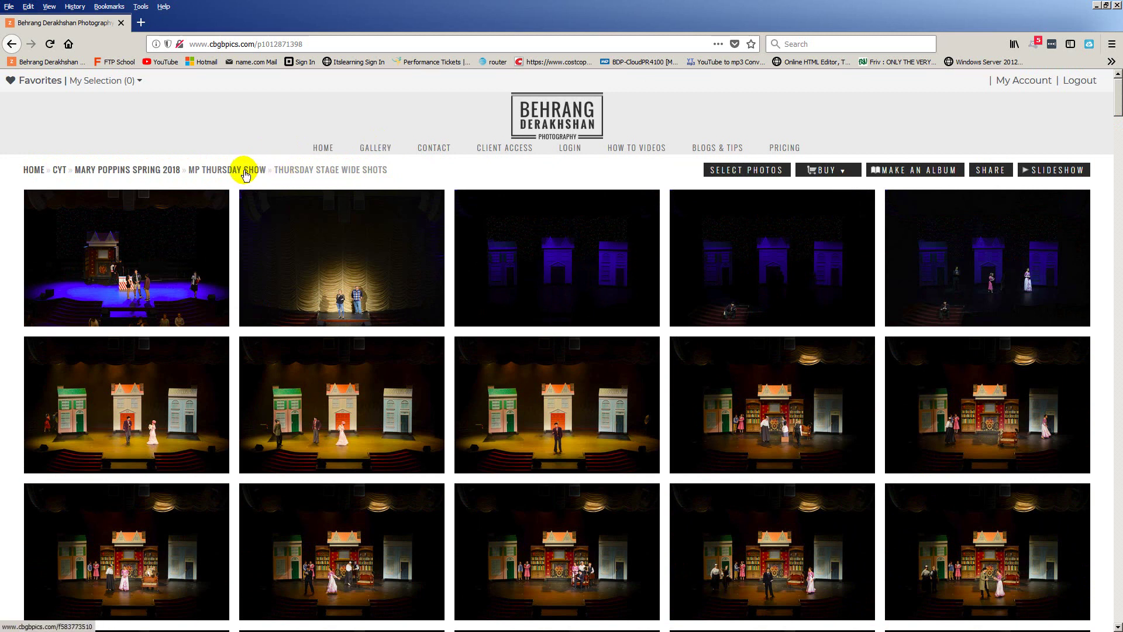
Return to MP Thursday Show, open Thursday Shots, and scroll down to DSC_7209
click(245, 175)
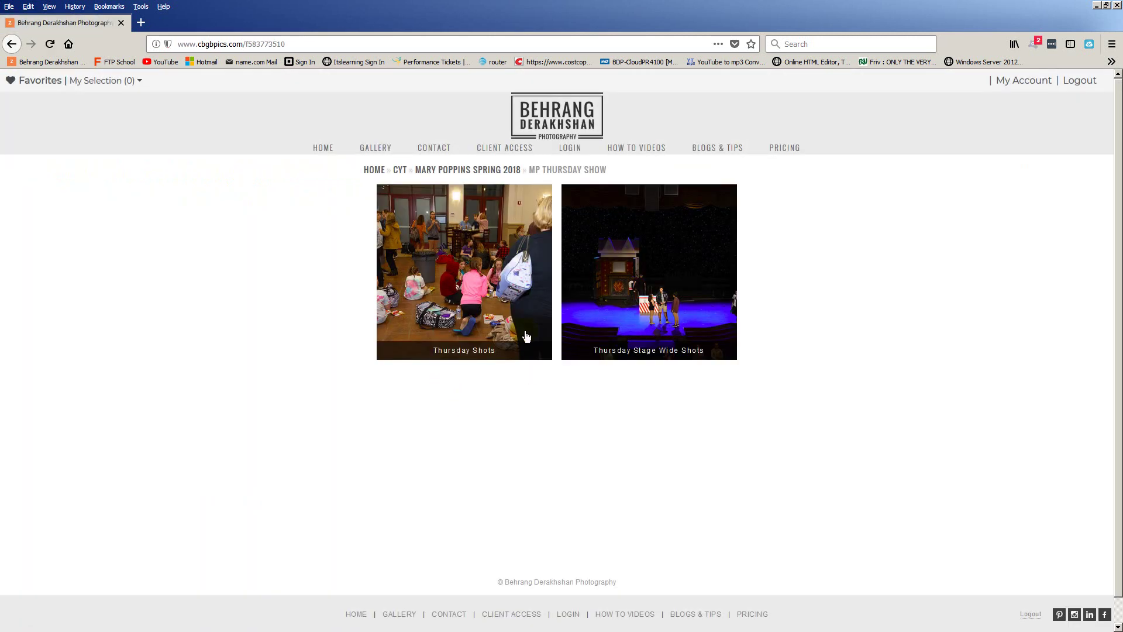
click(461, 276)
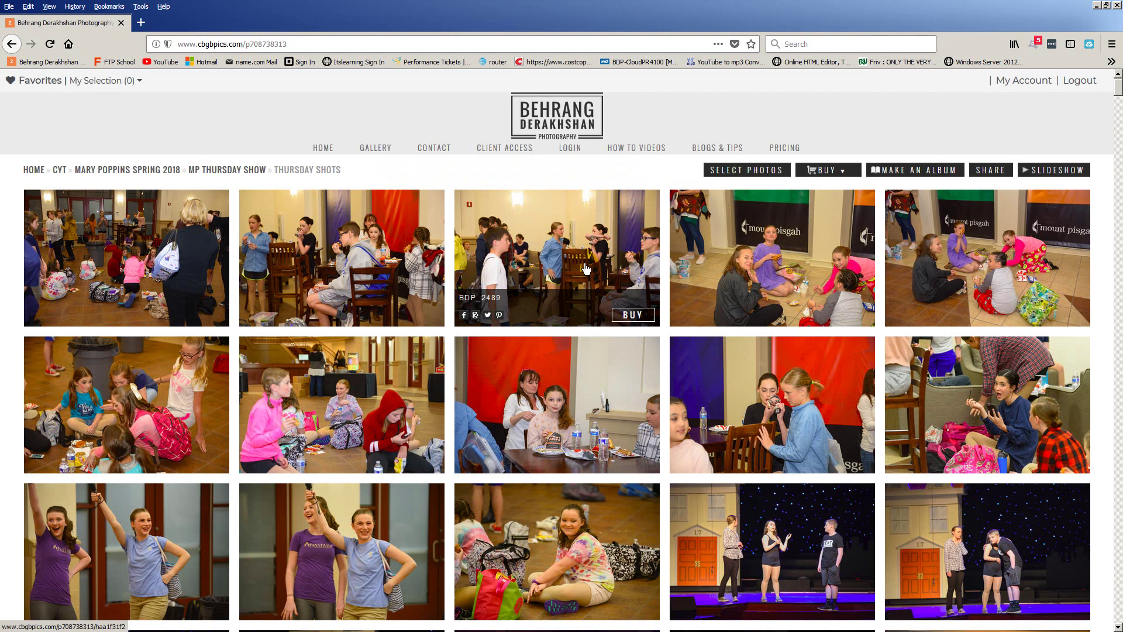
scroll(585, 269, down, 6)
scroll(602, 306, down, 1)
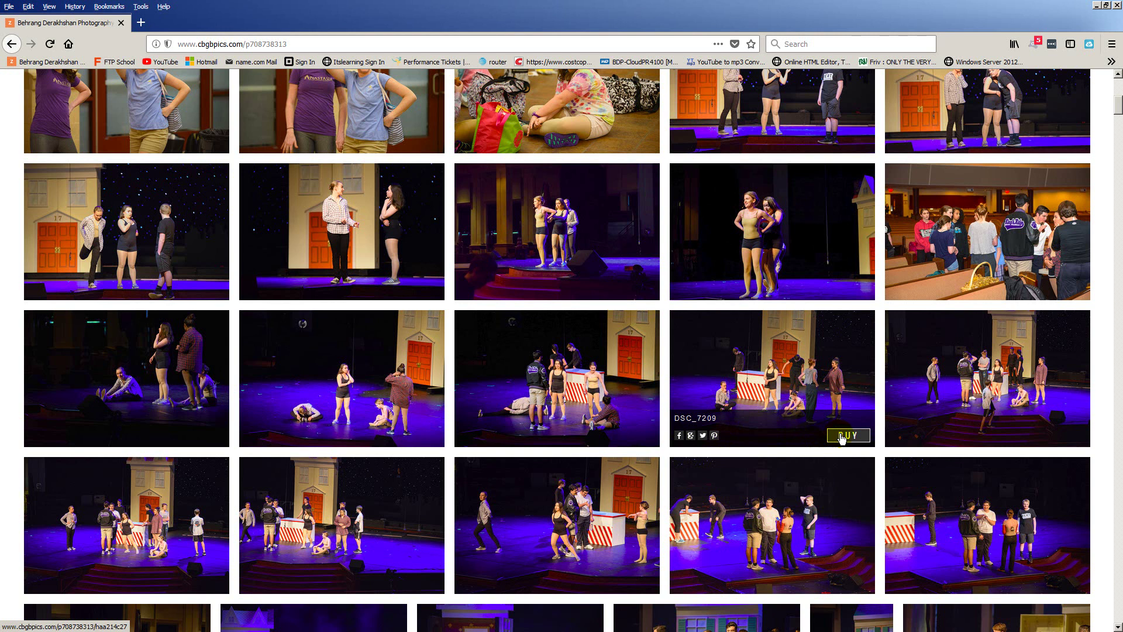
Buy DSC_7209 as a $5.00 Digital File Download, check the cart, and return to the grid
click(841, 438)
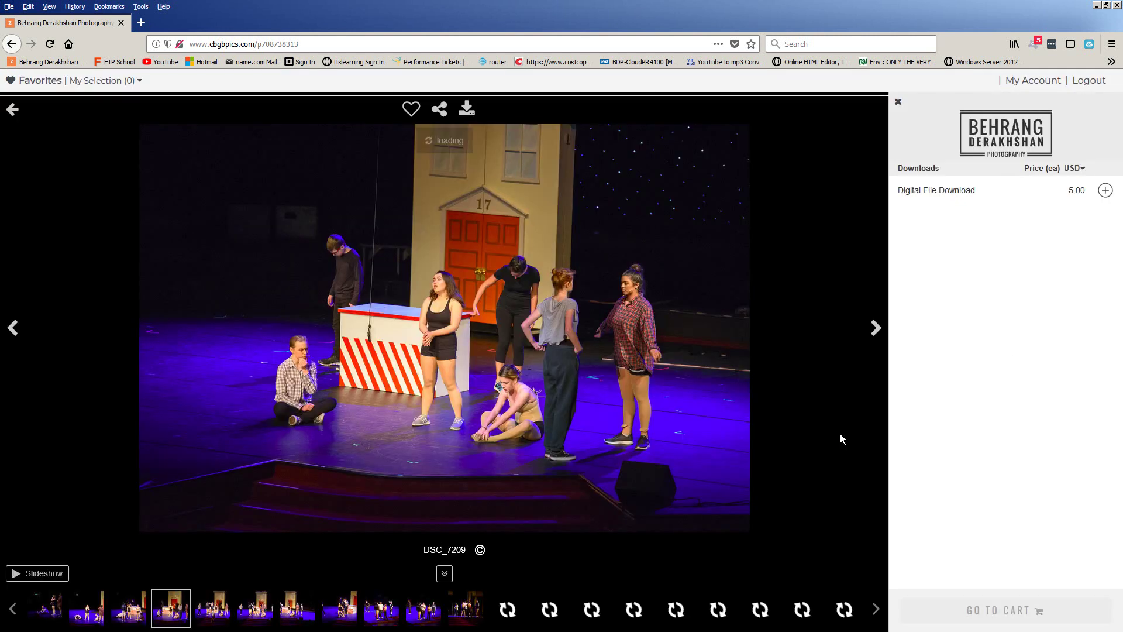
click(696, 389)
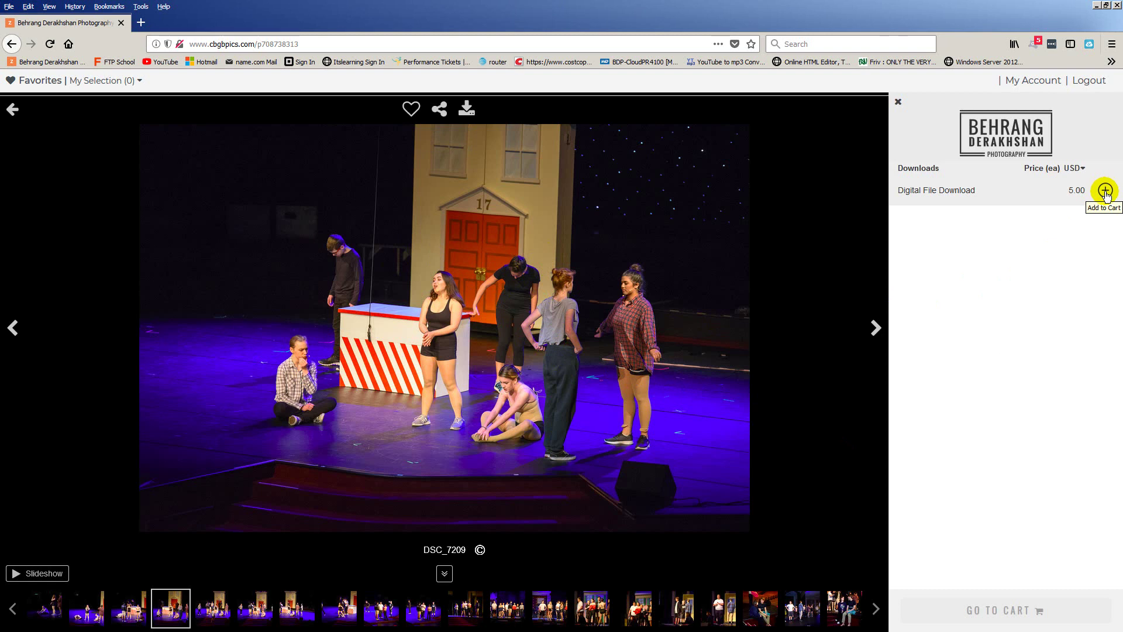
click(1106, 190)
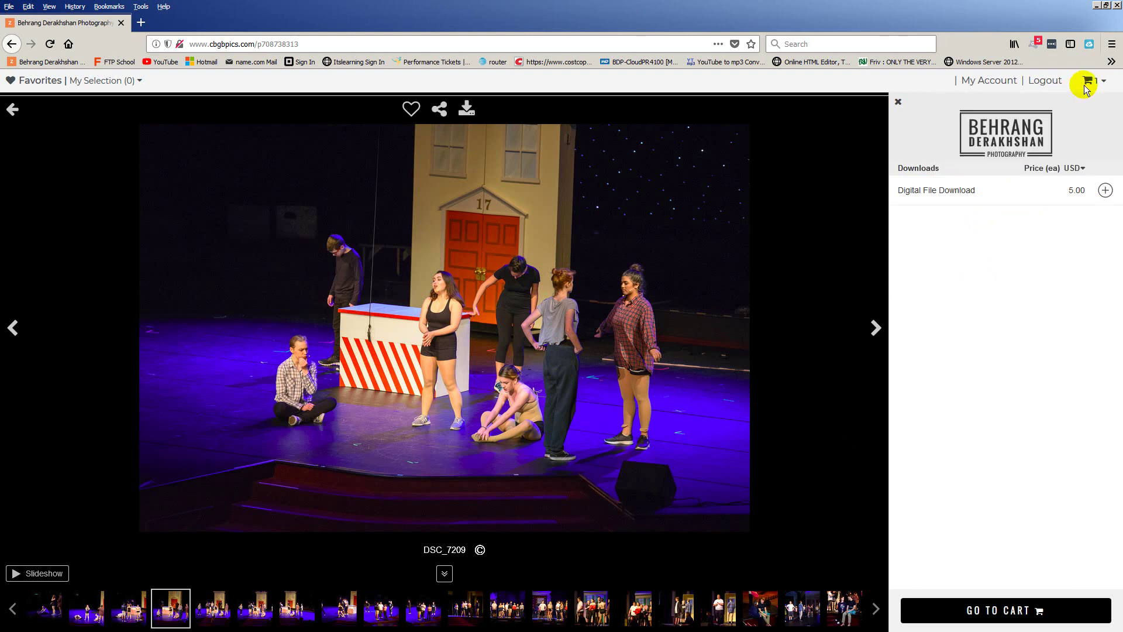
mouse_move(1096, 86)
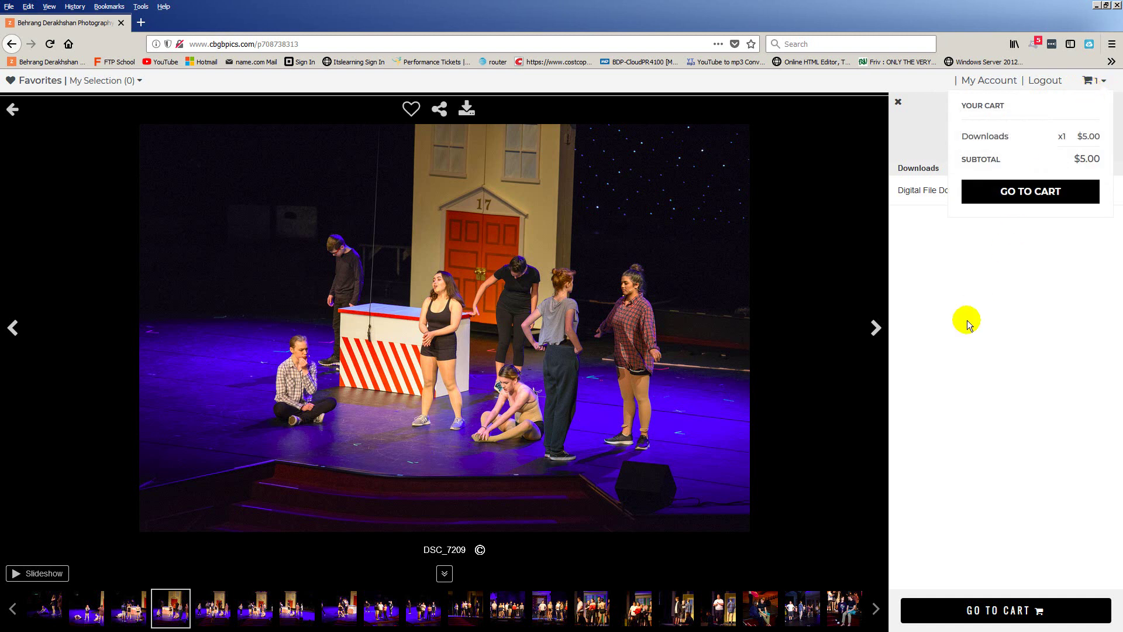
click(12, 110)
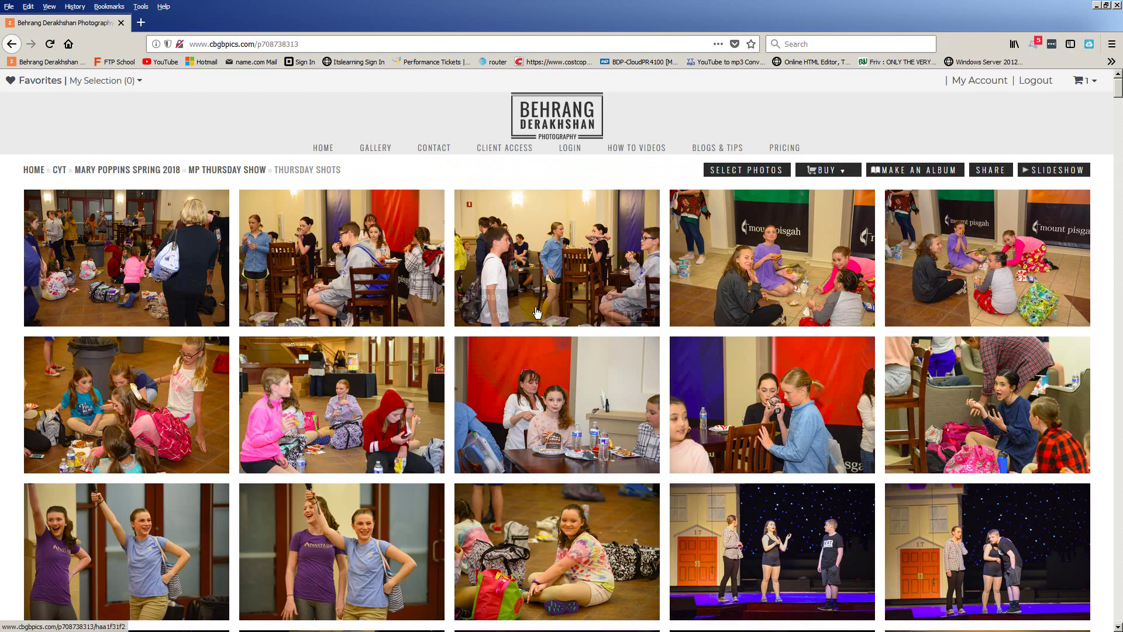
mouse_move(537, 313)
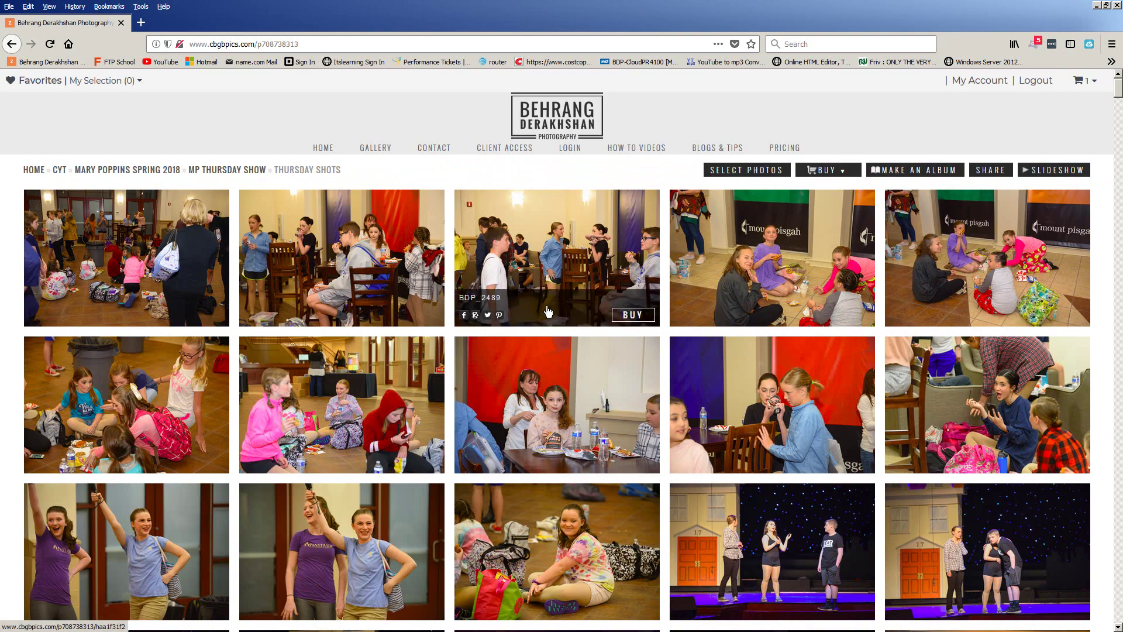
Enter photo-selection mode and select the photo of kids snacking on the floor
mouse_move(795, 234)
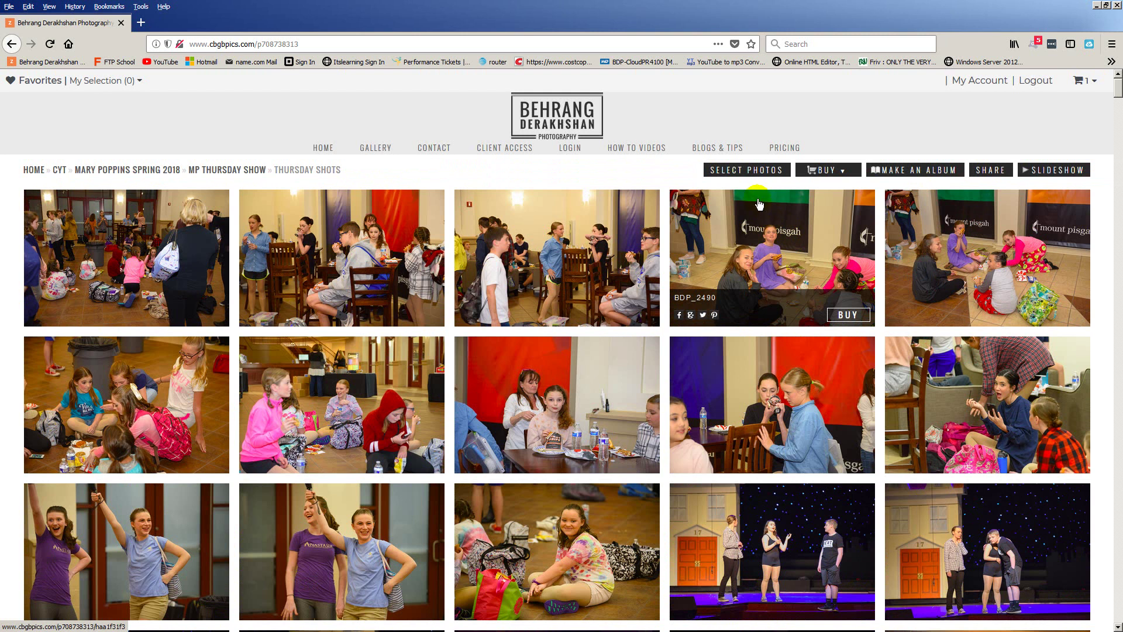
click(735, 176)
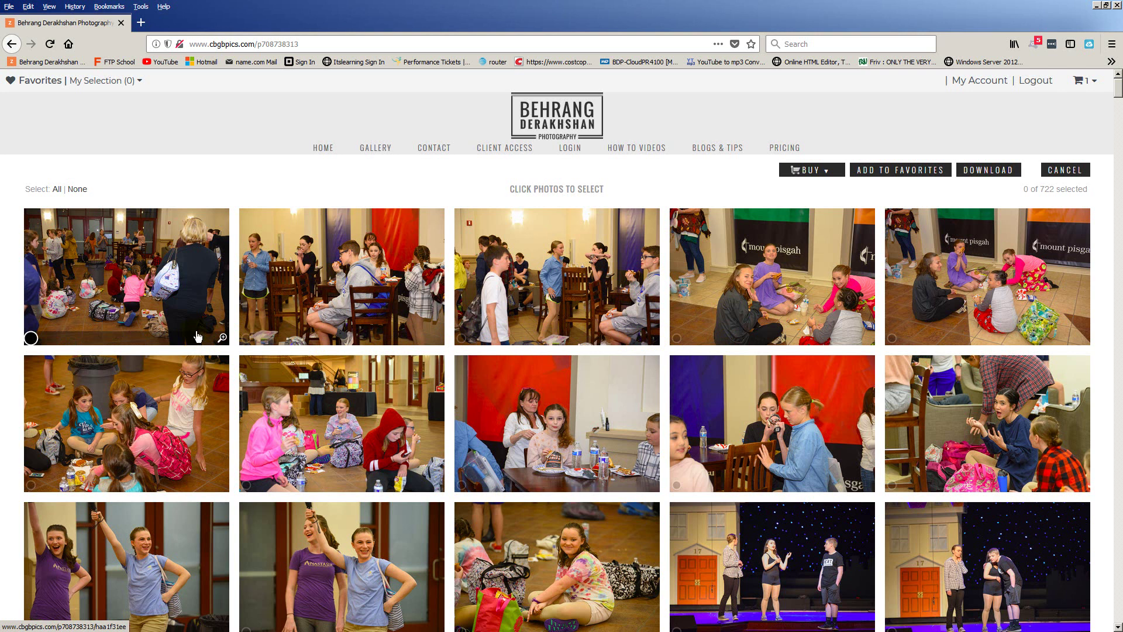
scroll(346, 288, down, 1)
click(334, 386)
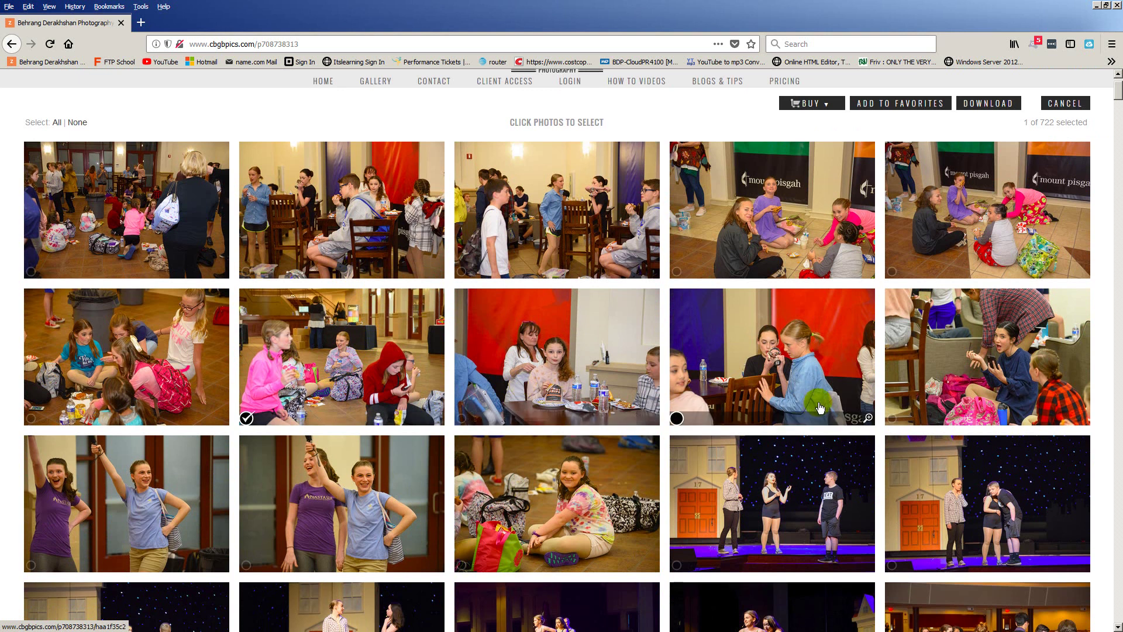
click(247, 421)
click(363, 386)
click(362, 386)
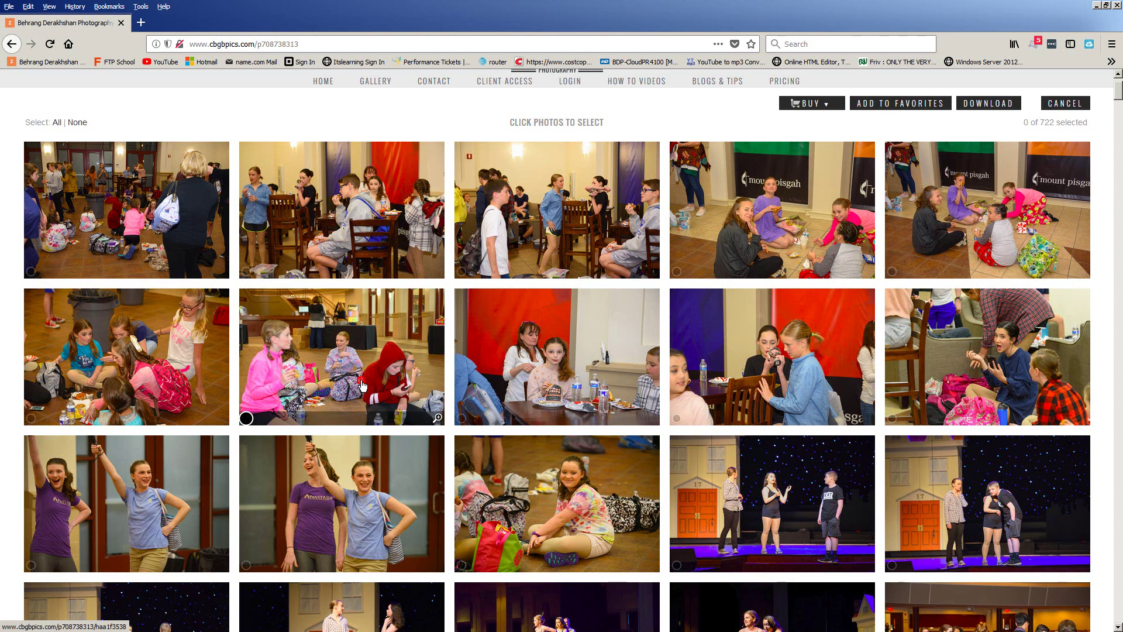
click(363, 386)
click(363, 386)
click(363, 386)
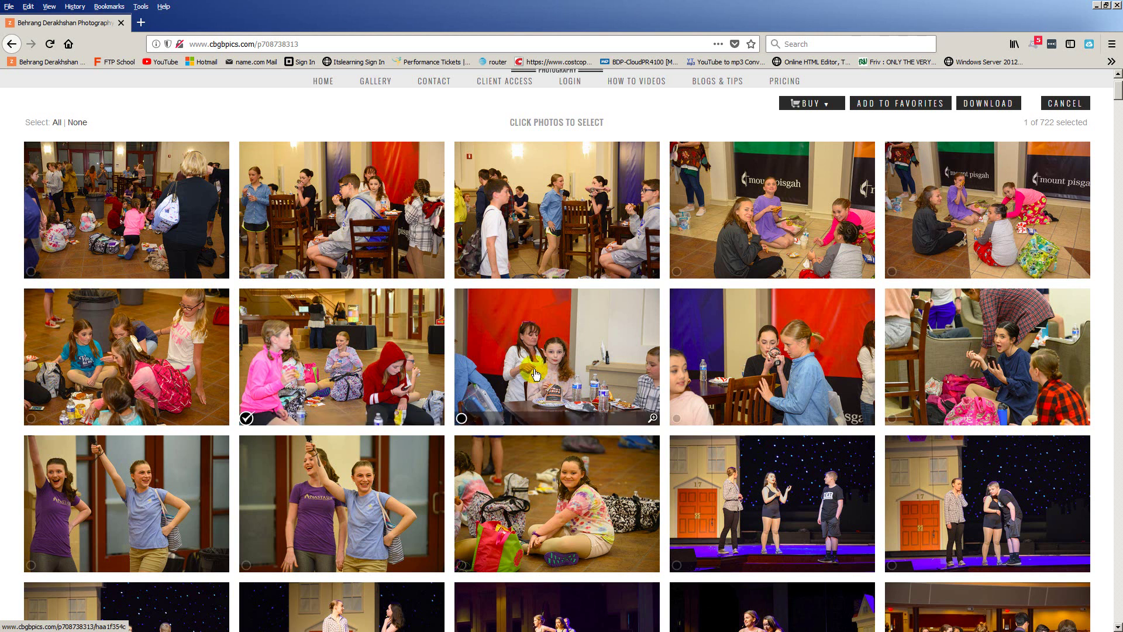
Also select the singer in pink, BDP_2611 and BDP_2619, then add all six to favorites
scroll(573, 373, down, 4)
scroll(572, 373, down, 6)
click(568, 413)
scroll(567, 412, down, 10)
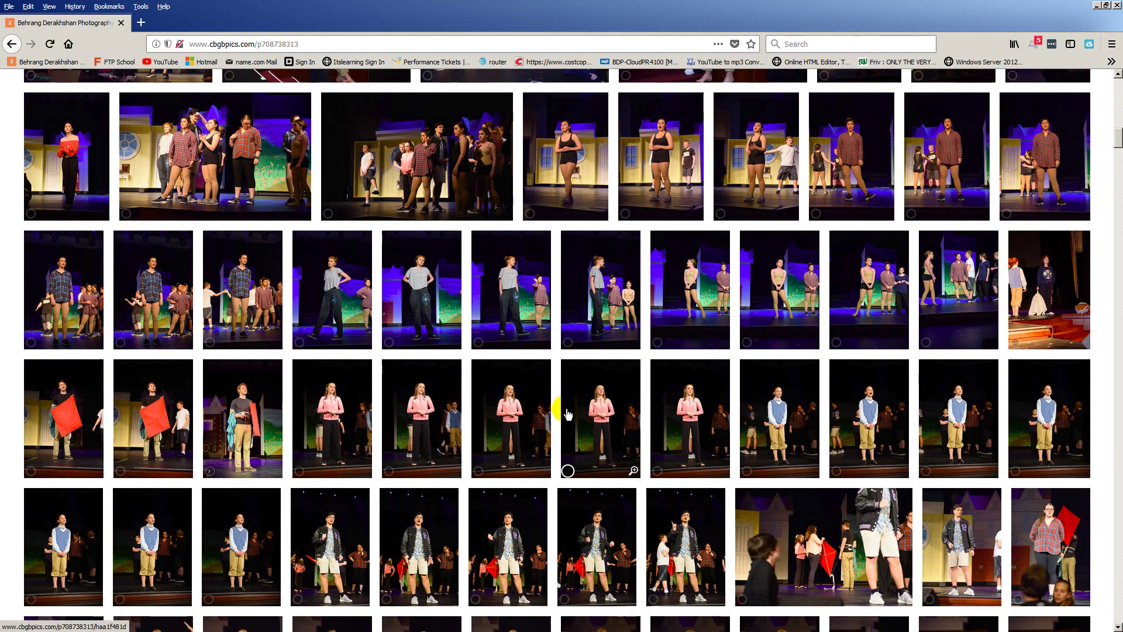
scroll(602, 419, down, 10)
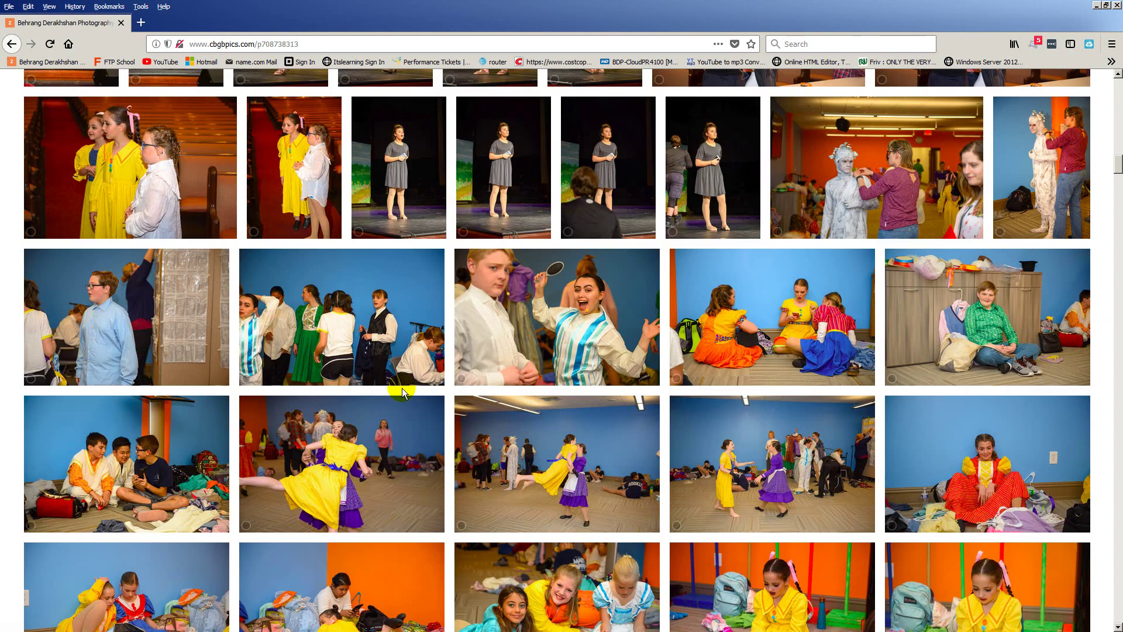
click(355, 341)
click(739, 460)
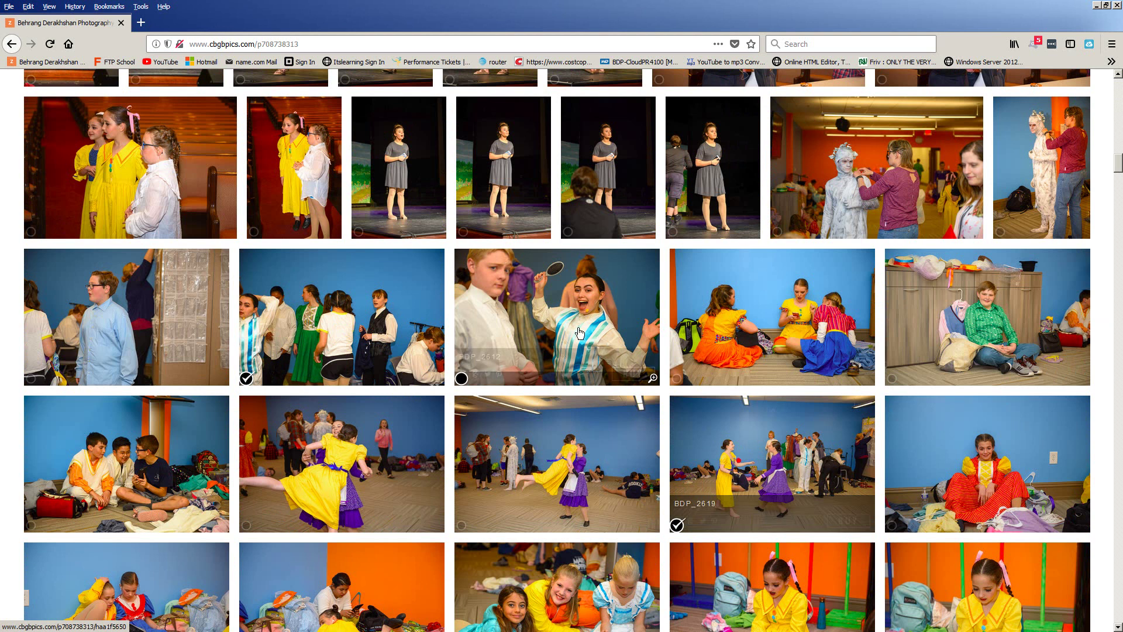
scroll(578, 334, up, 15)
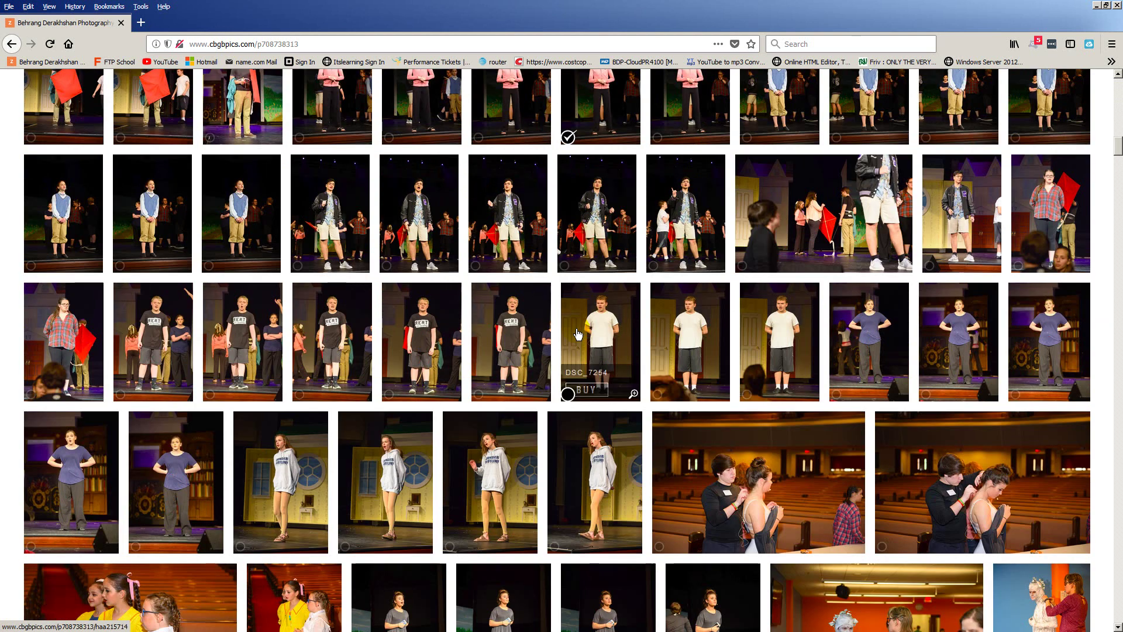
scroll(578, 334, up, 10)
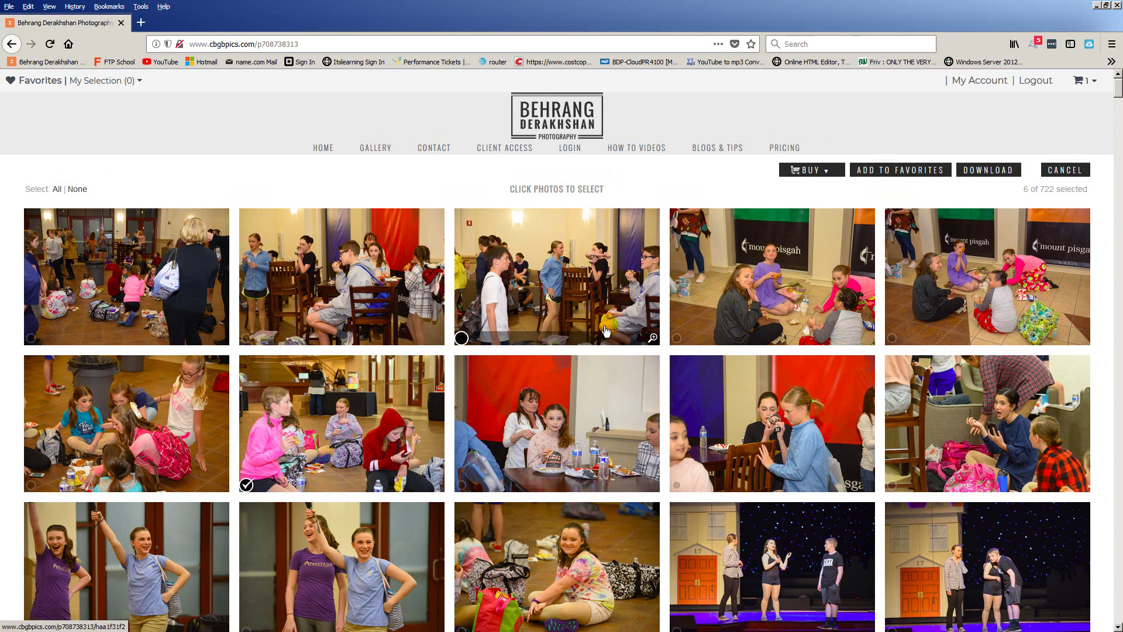
click(897, 171)
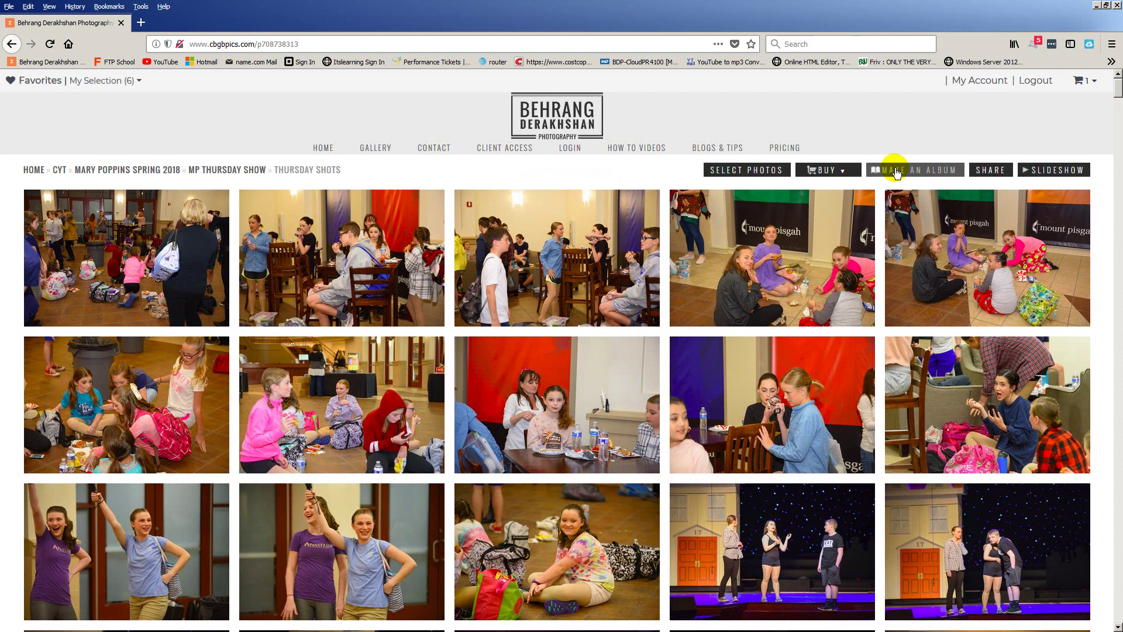
Open the My Selection favorites set from the favorites dropdown
click(128, 87)
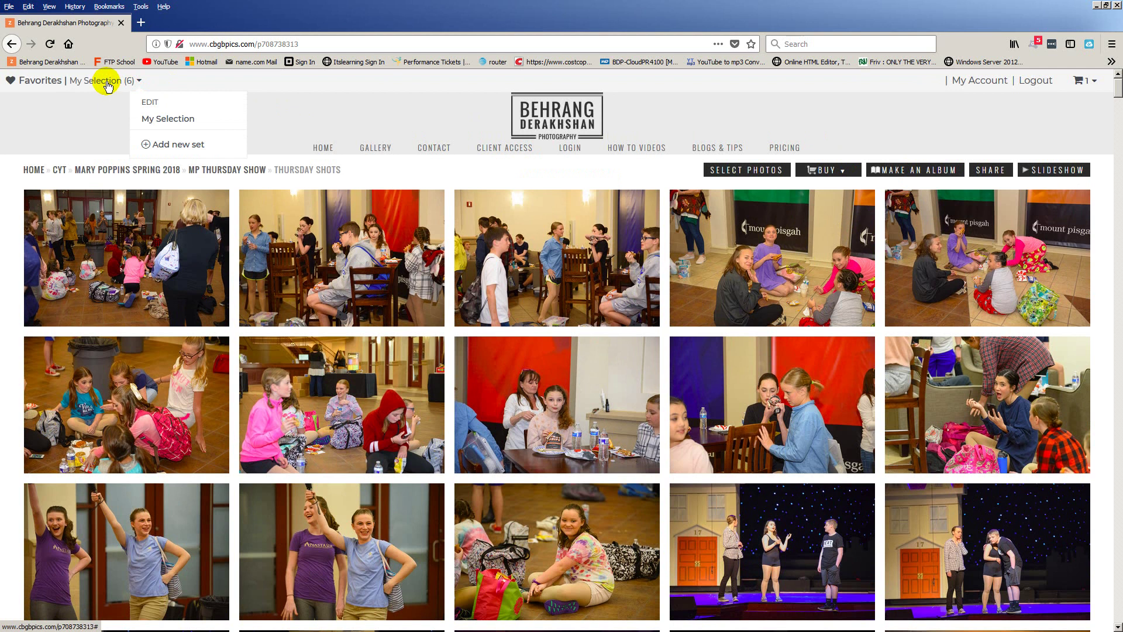
mouse_move(523, 212)
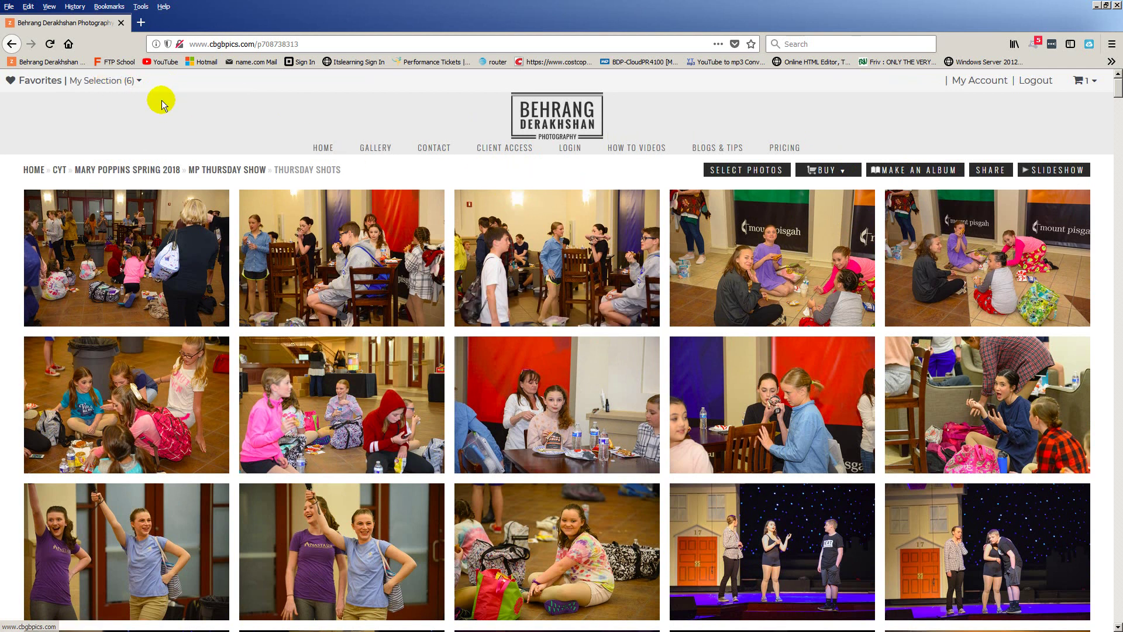
click(141, 82)
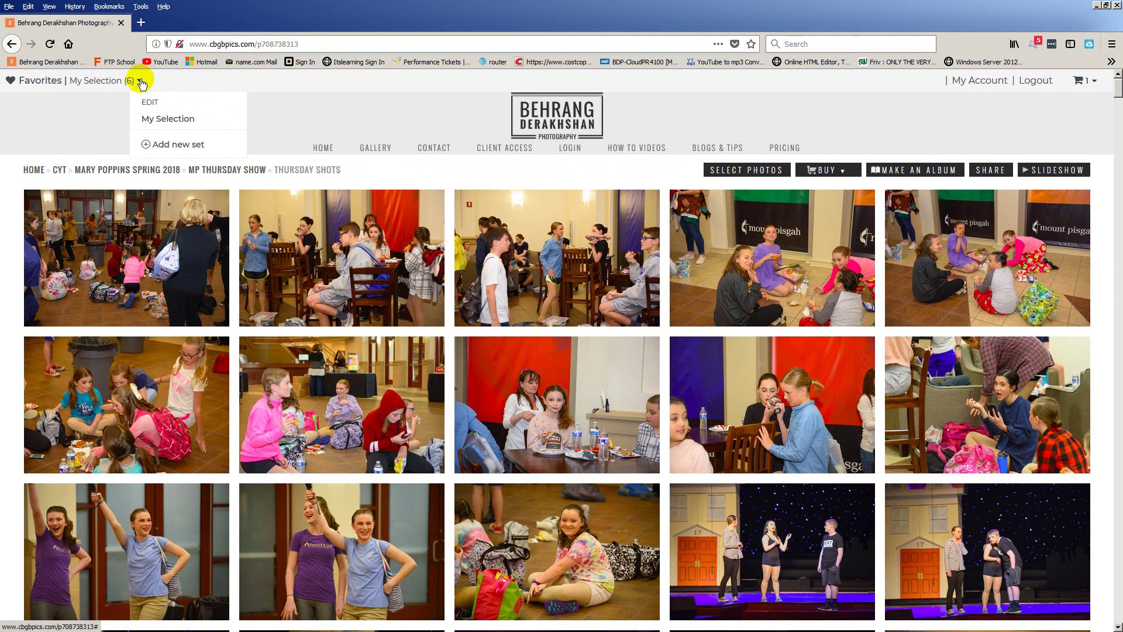
click(155, 120)
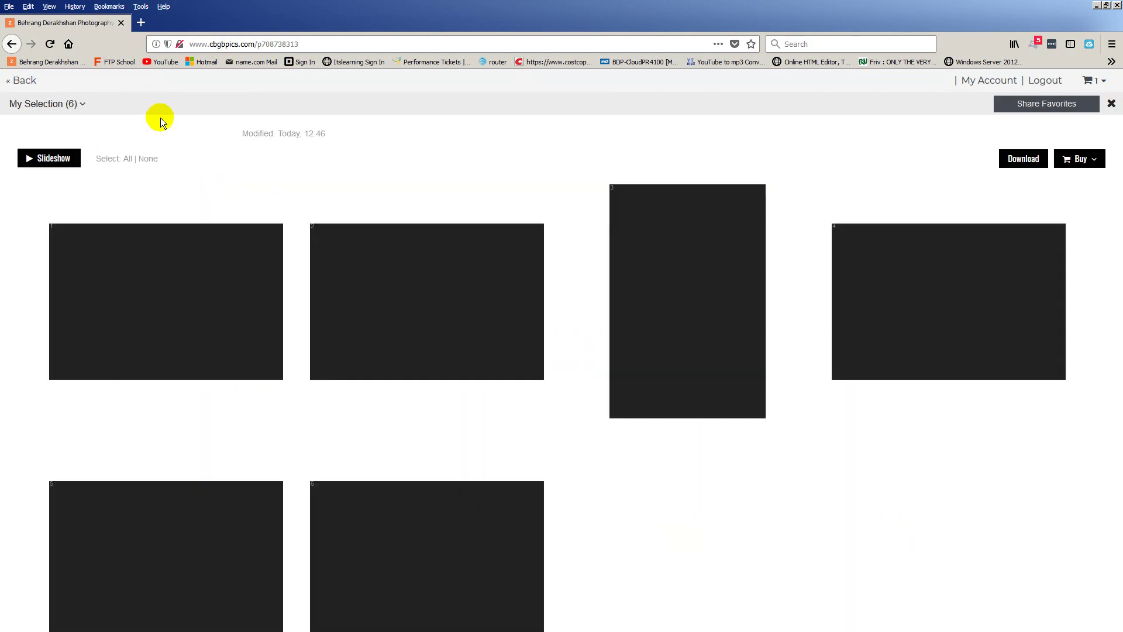
scroll(518, 354, down, 2)
scroll(518, 355, up, 1)
scroll(518, 354, up, 1)
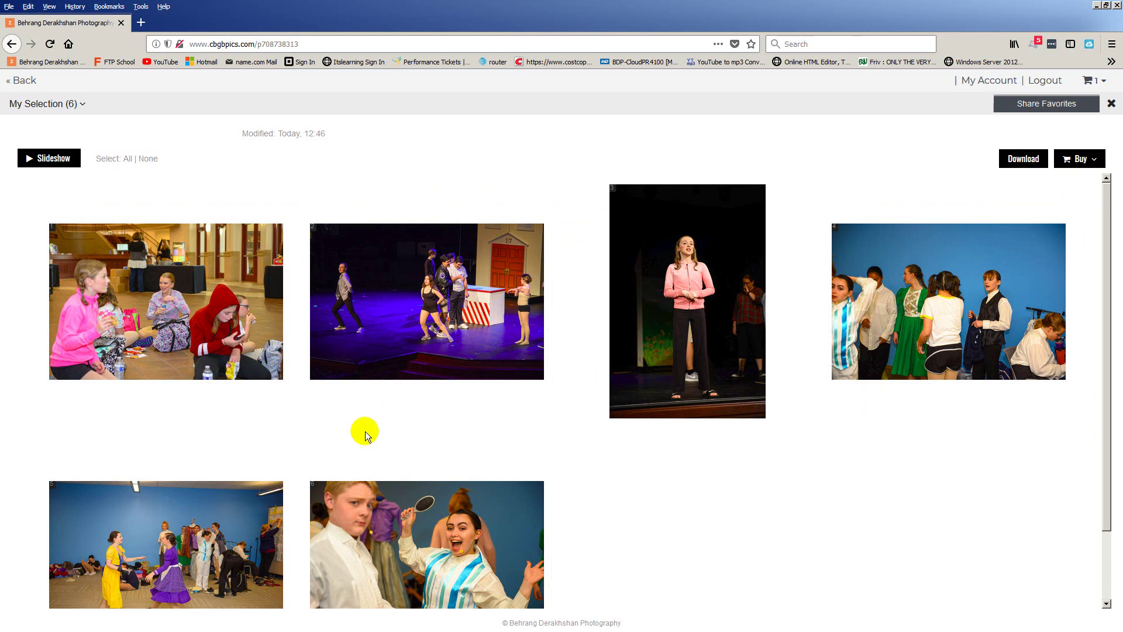
scroll(365, 433, down, 1)
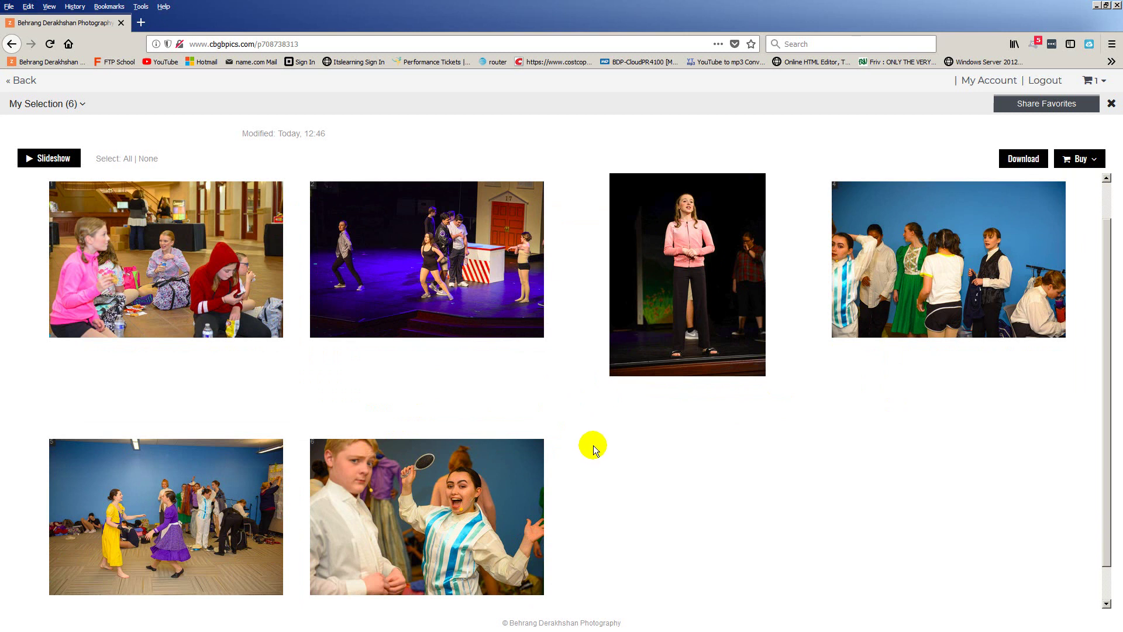
scroll(598, 442, up, 1)
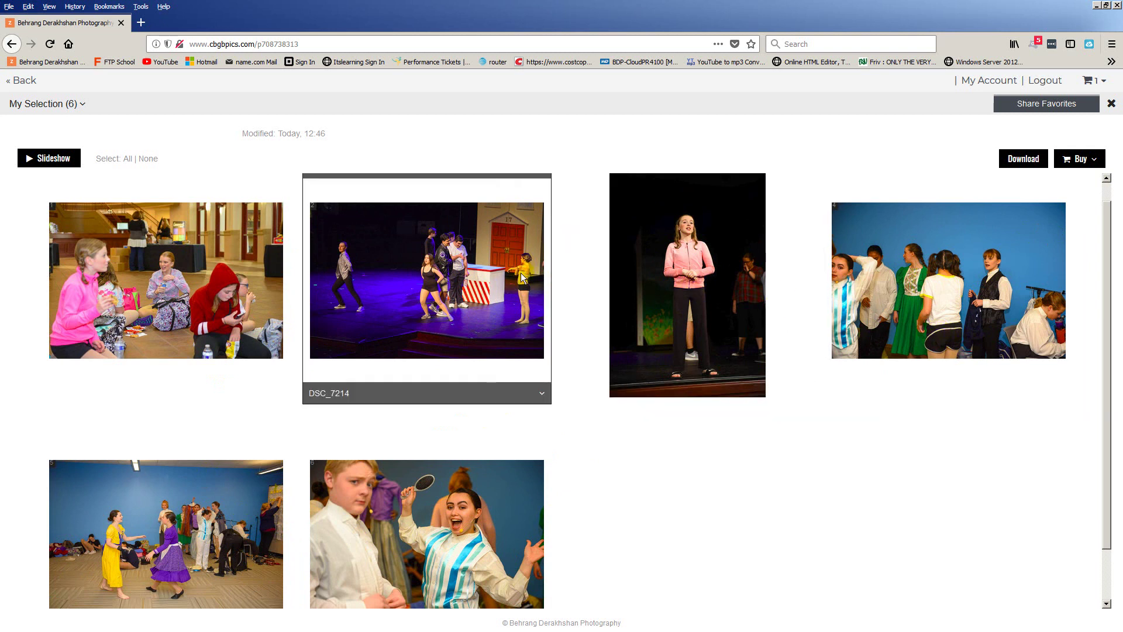
Remove DSC_7214 from My Selection, leaving five photos
click(543, 396)
click(494, 500)
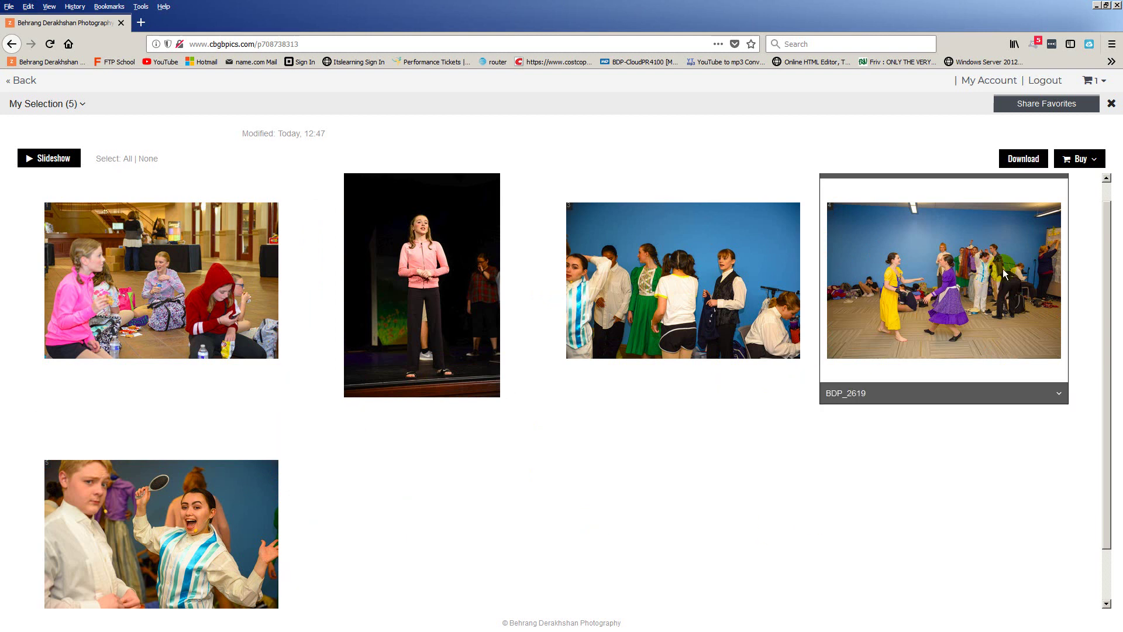
click(1090, 164)
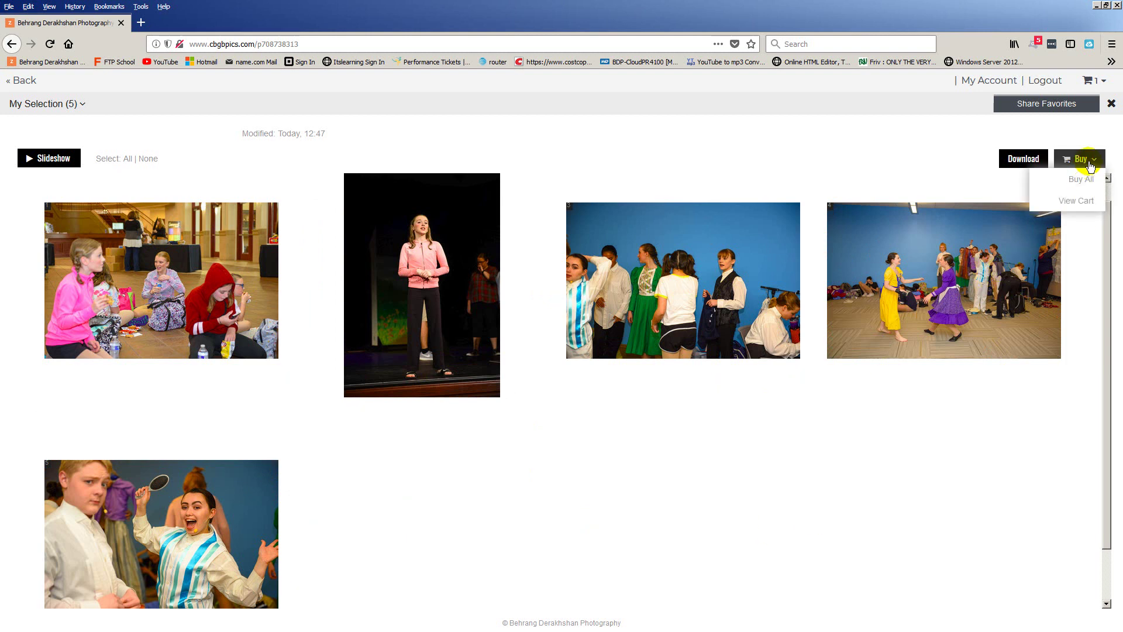
Add all five My Selection photos to the cart as digital downloads
click(1090, 181)
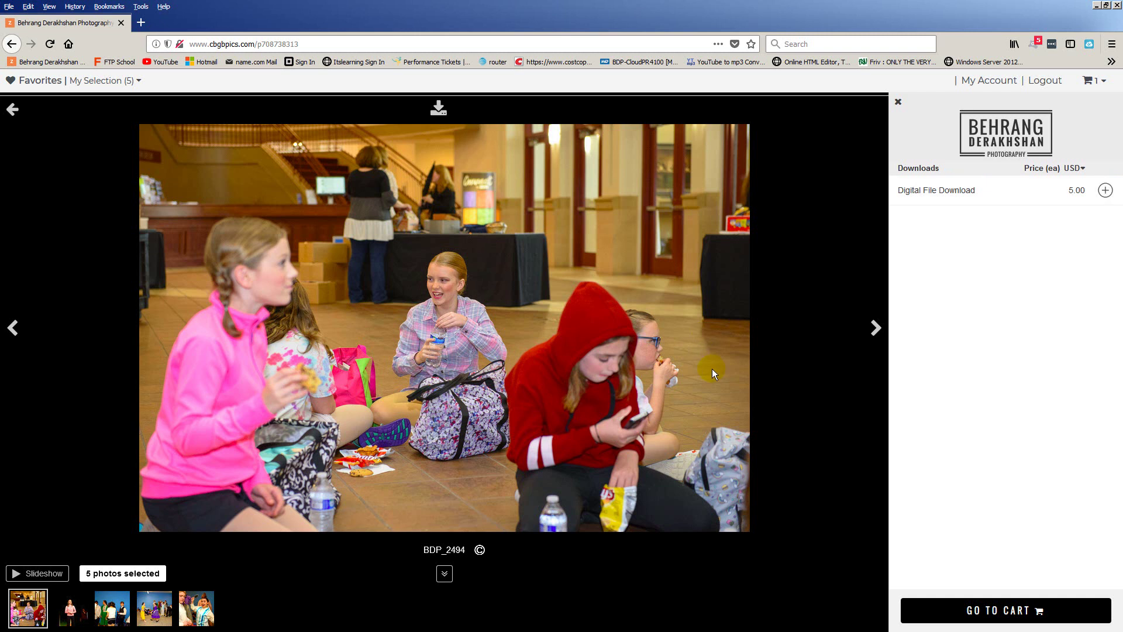
click(876, 329)
click(875, 328)
click(875, 328)
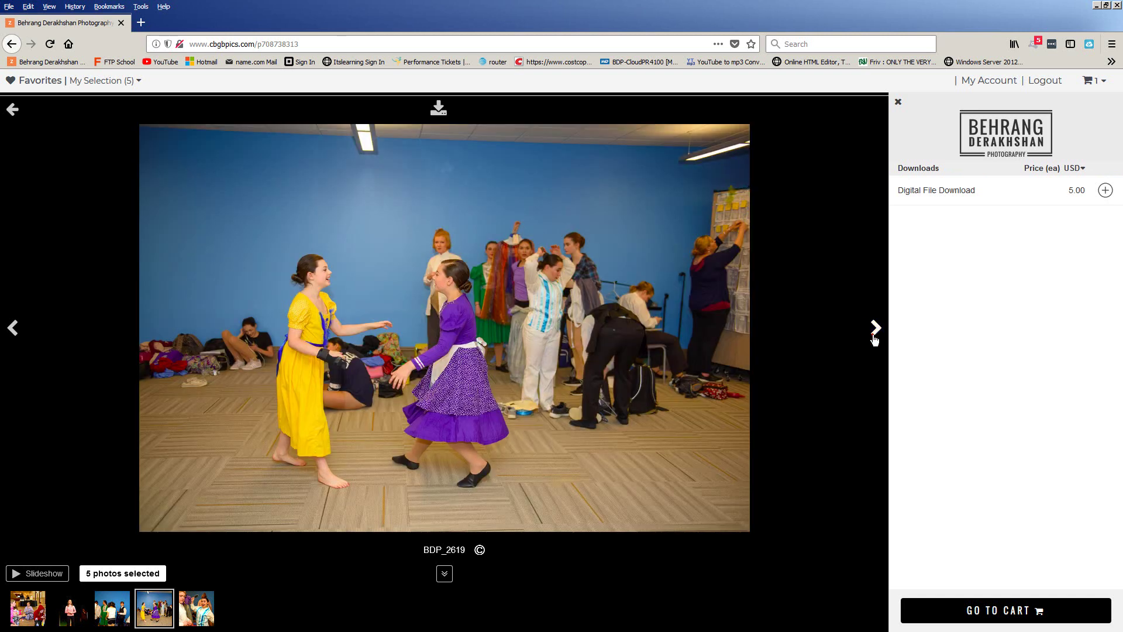
click(875, 337)
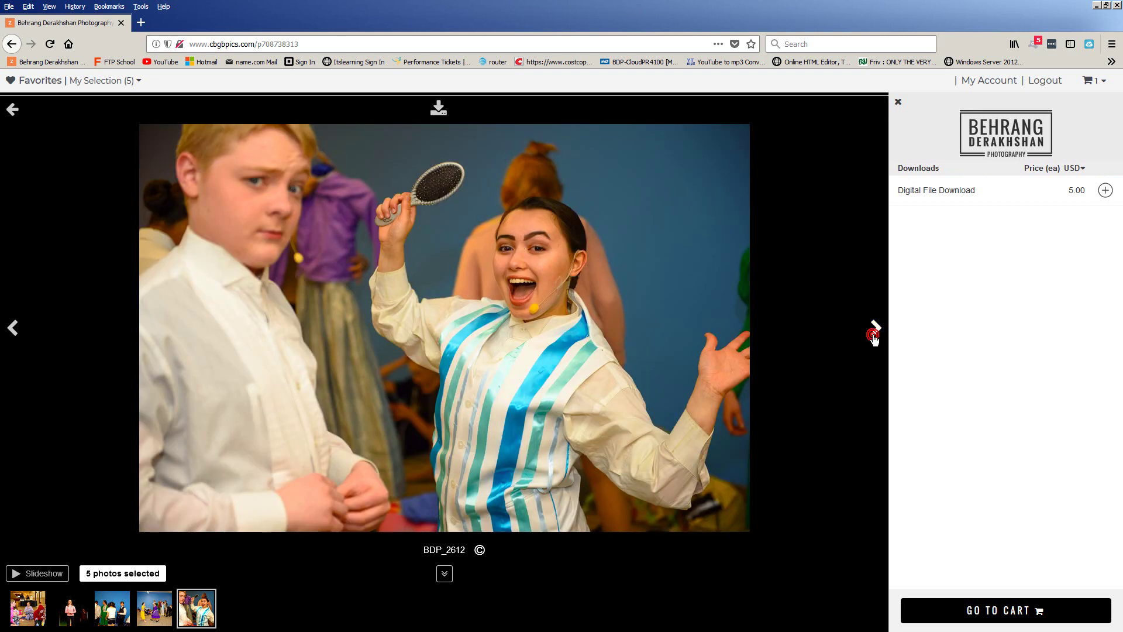
click(1105, 190)
Check the cart, now 6 items totaling $30.00, and return to Thursday Shots
click(1089, 81)
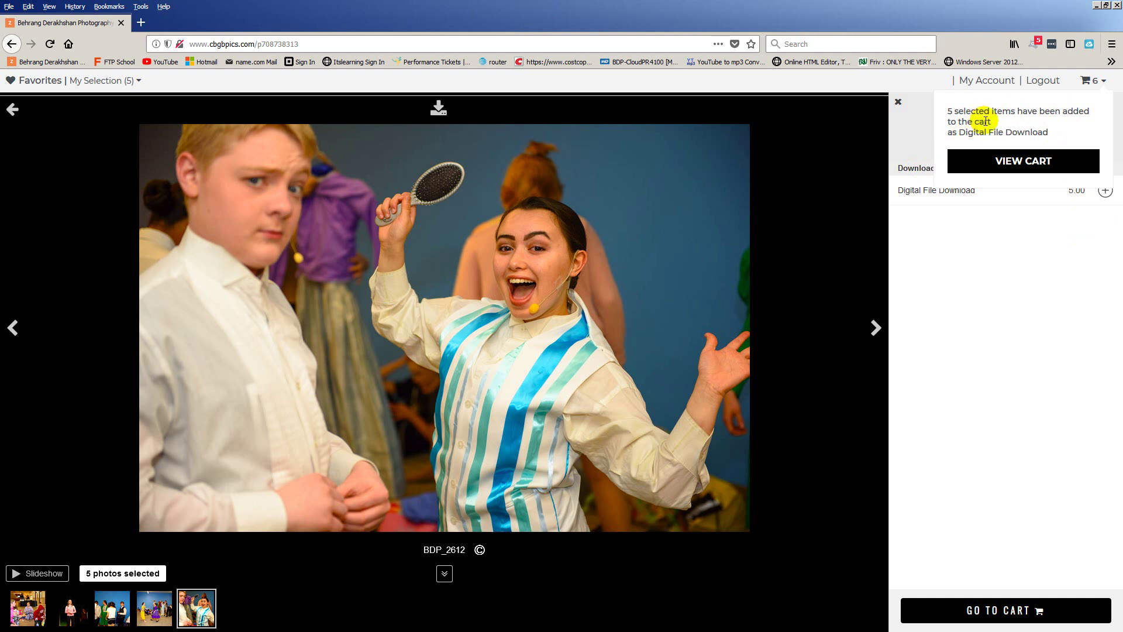
mouse_move(1092, 82)
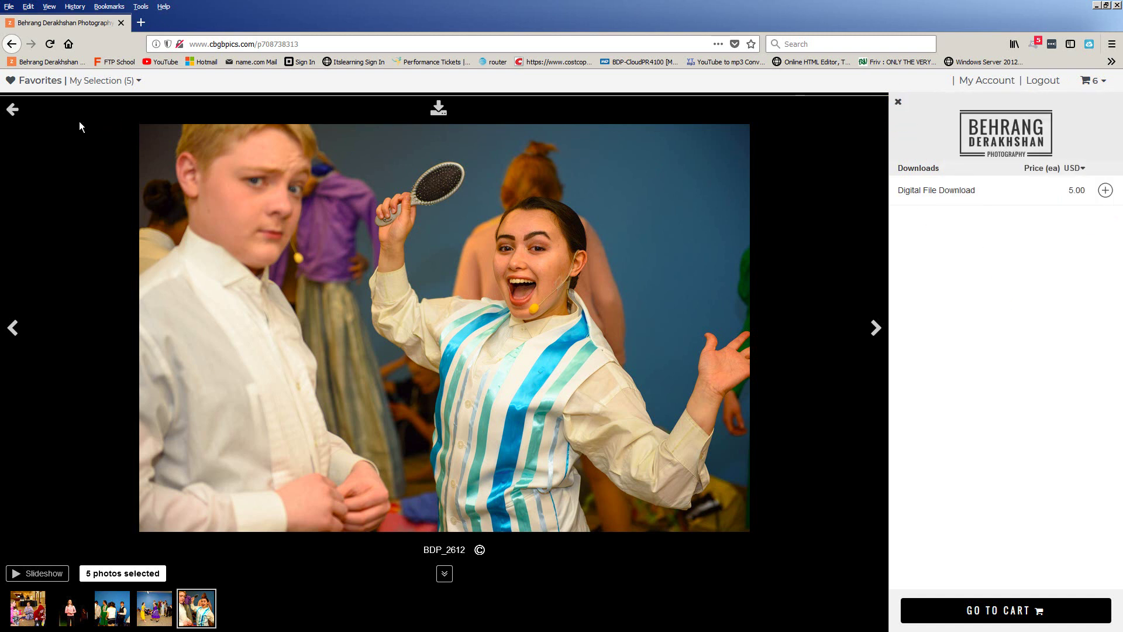
click(13, 110)
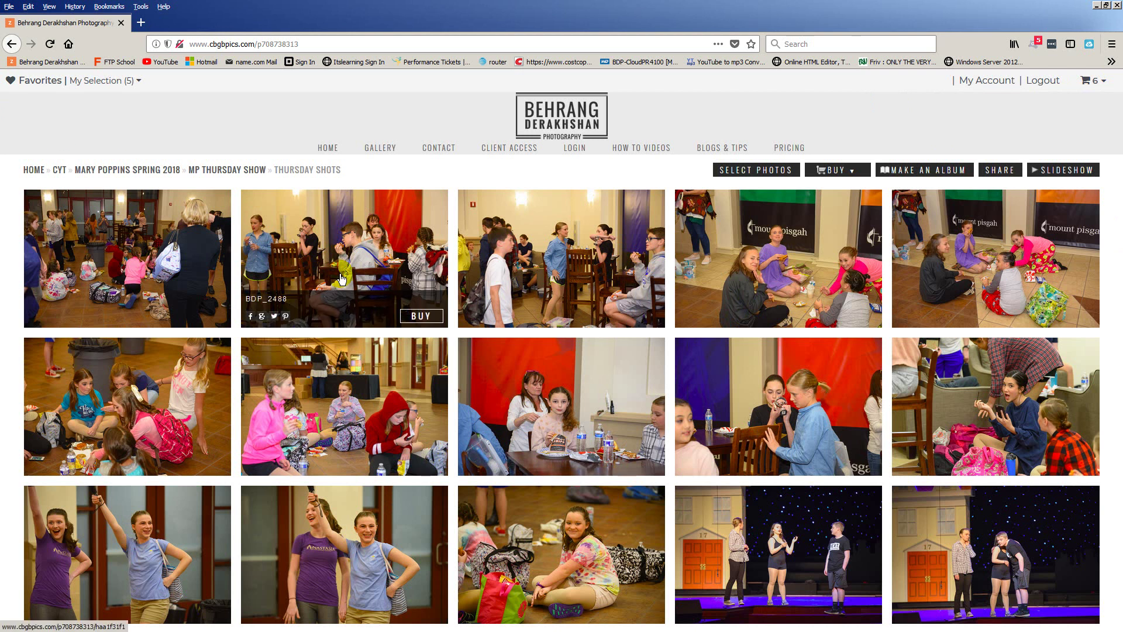
Select three Thursday Shots photos and add them to the cart as Digital File Downloads
click(754, 169)
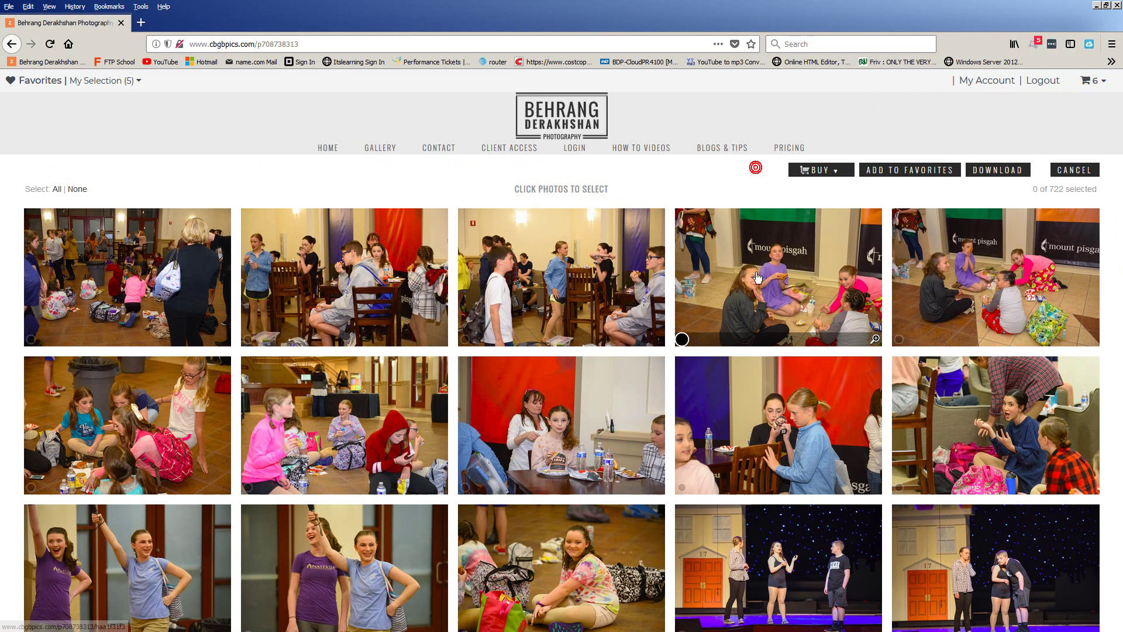
click(758, 272)
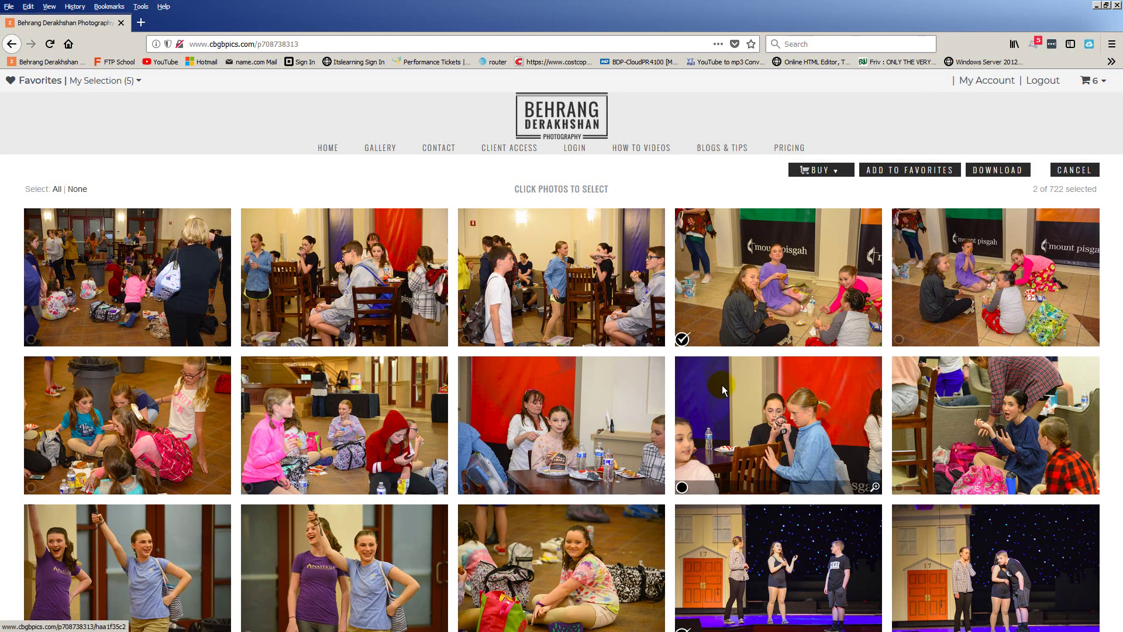
click(310, 440)
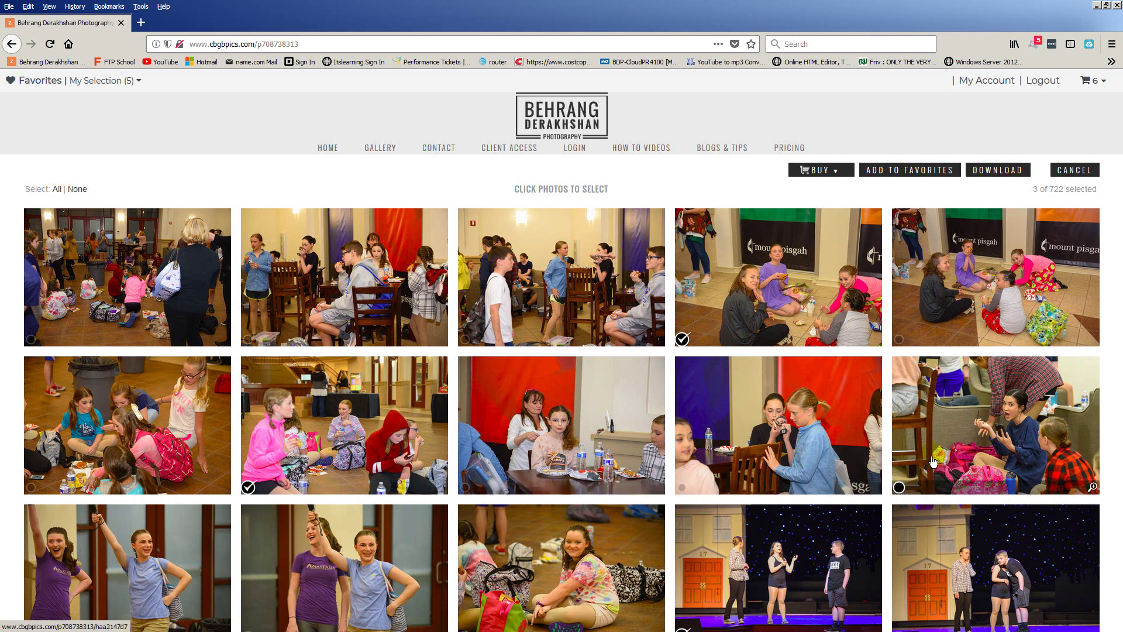
click(839, 174)
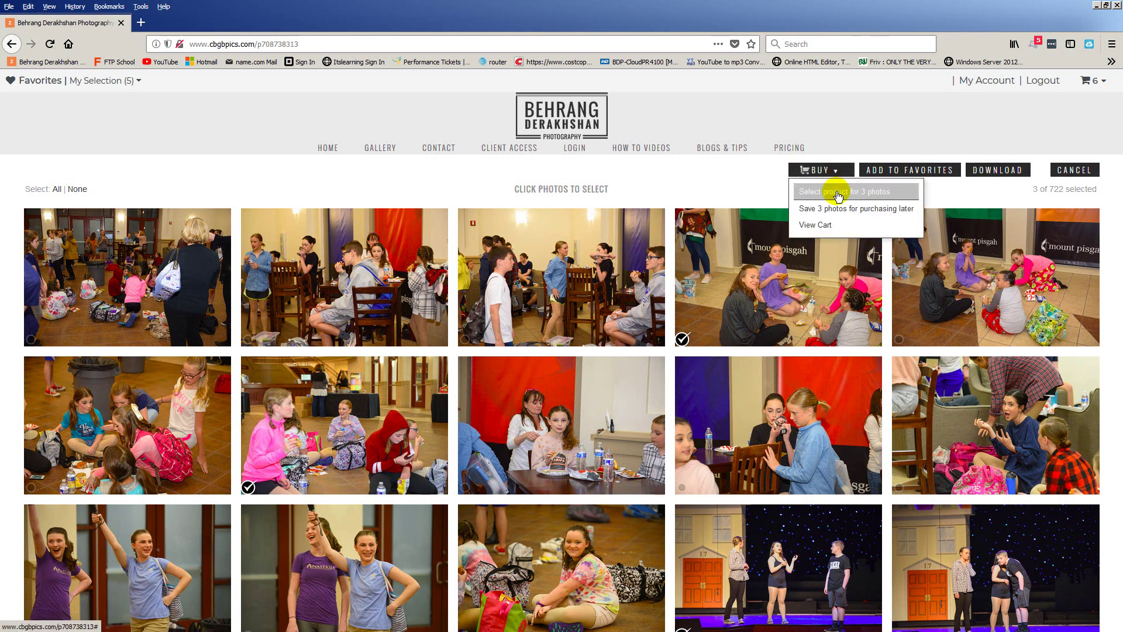
click(837, 192)
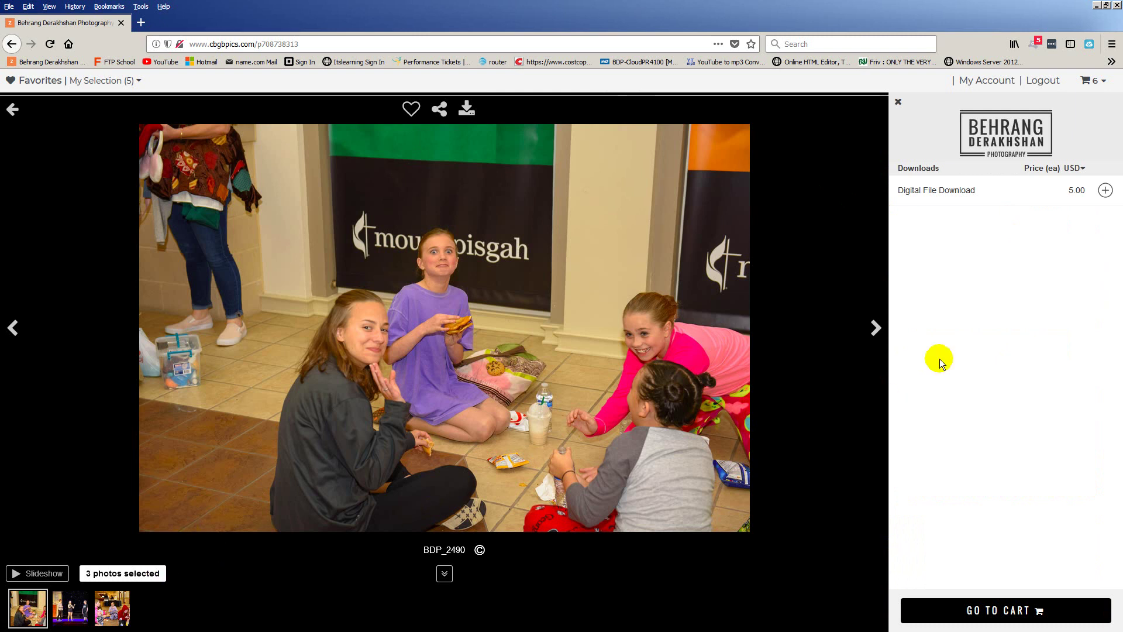
click(1106, 191)
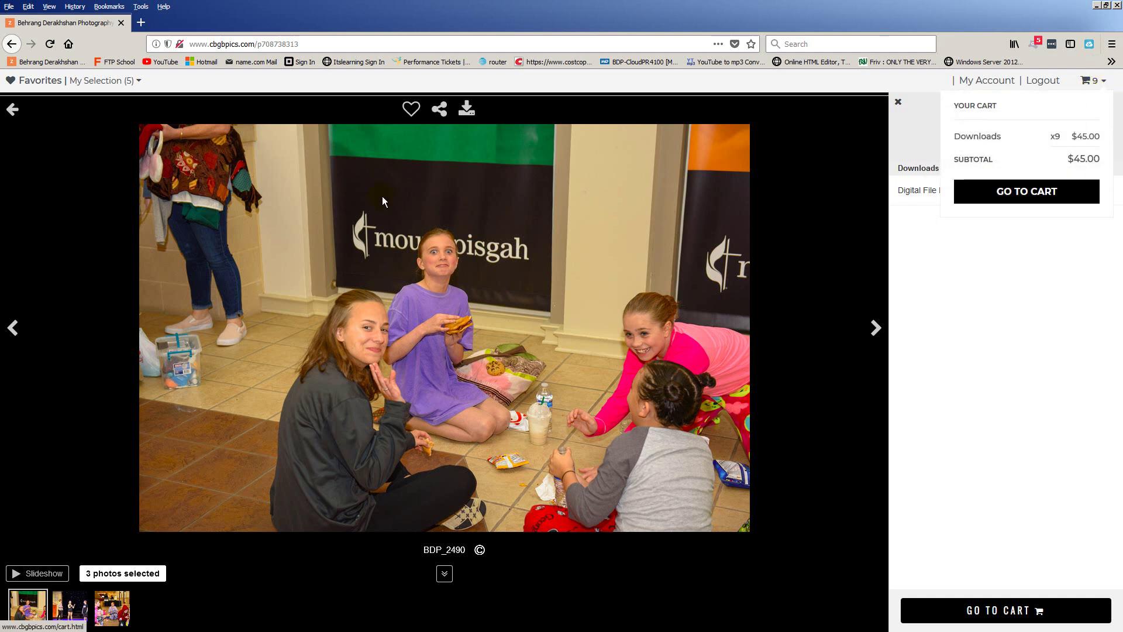
Return to the album grid and leave photo-selection mode
click(16, 119)
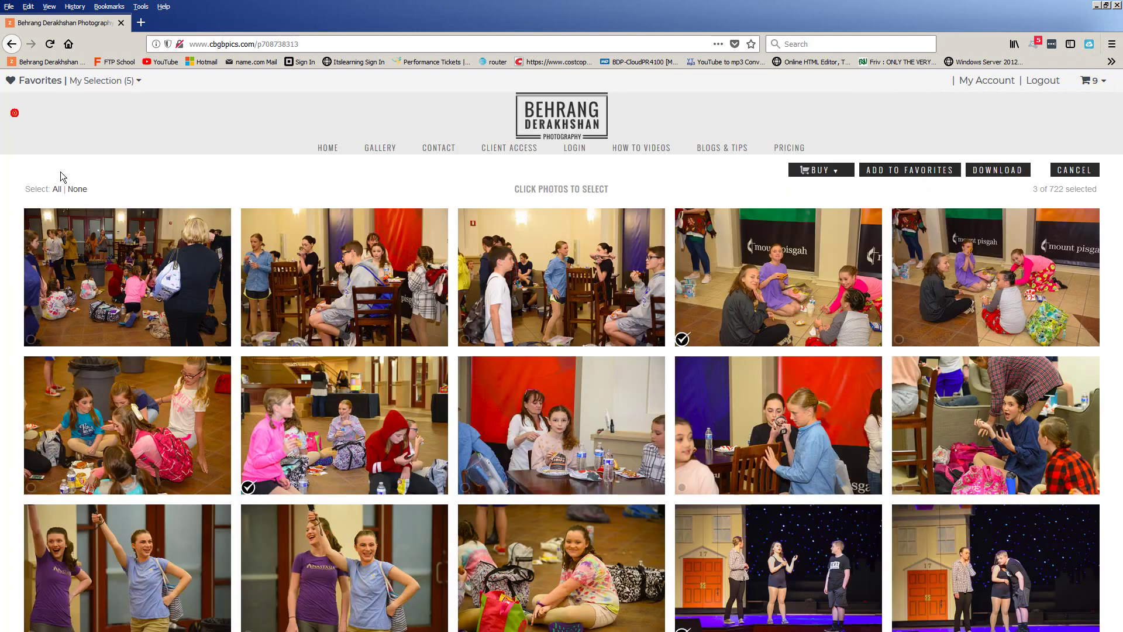
click(1076, 171)
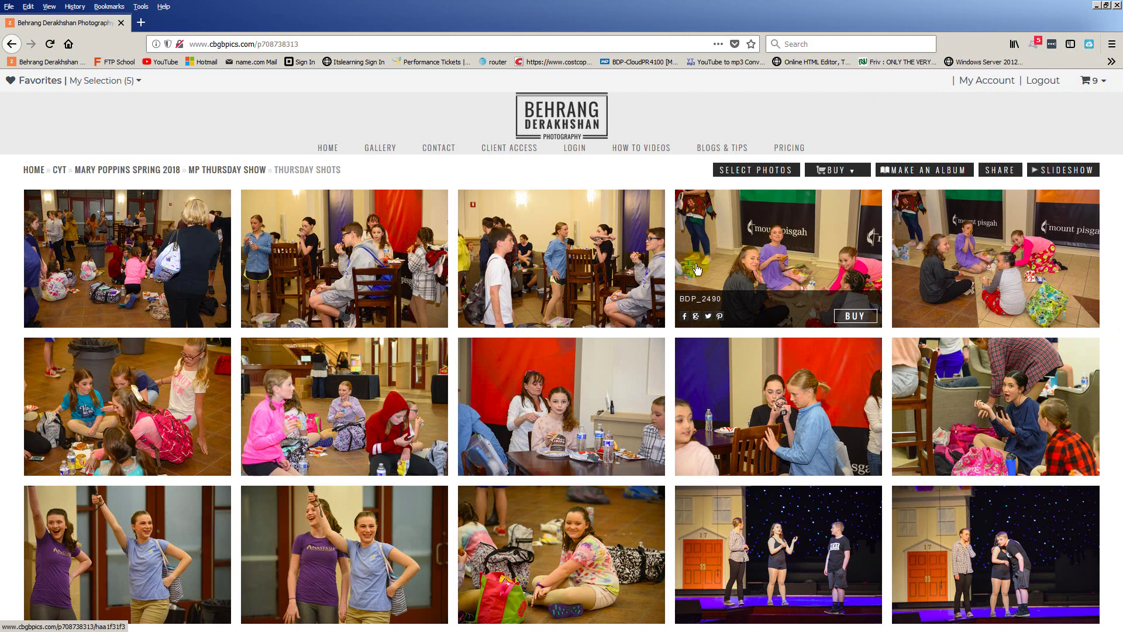
click(759, 171)
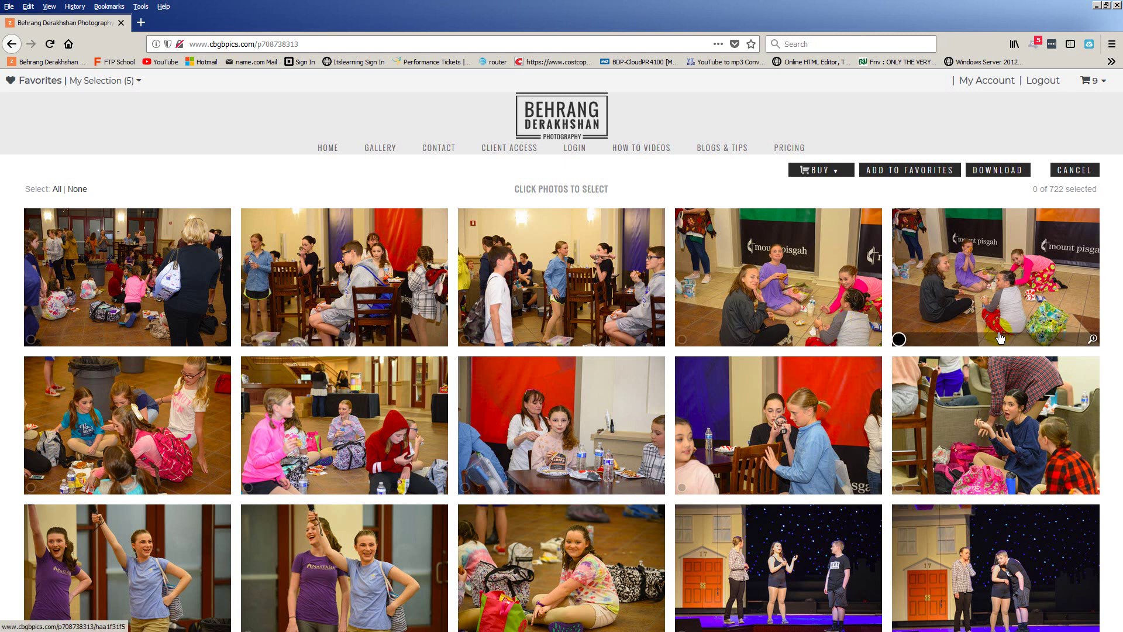
click(1076, 171)
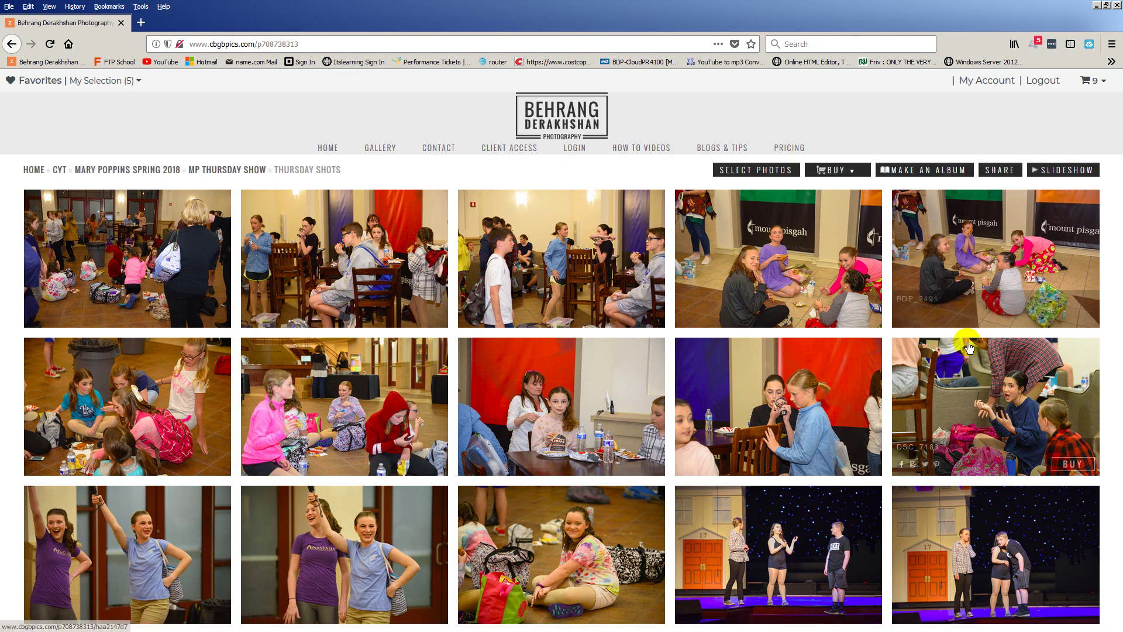
Open ST1_6964 in Thursday Stage Wide Shots, step to ST1_6969, and add its digital download
click(244, 174)
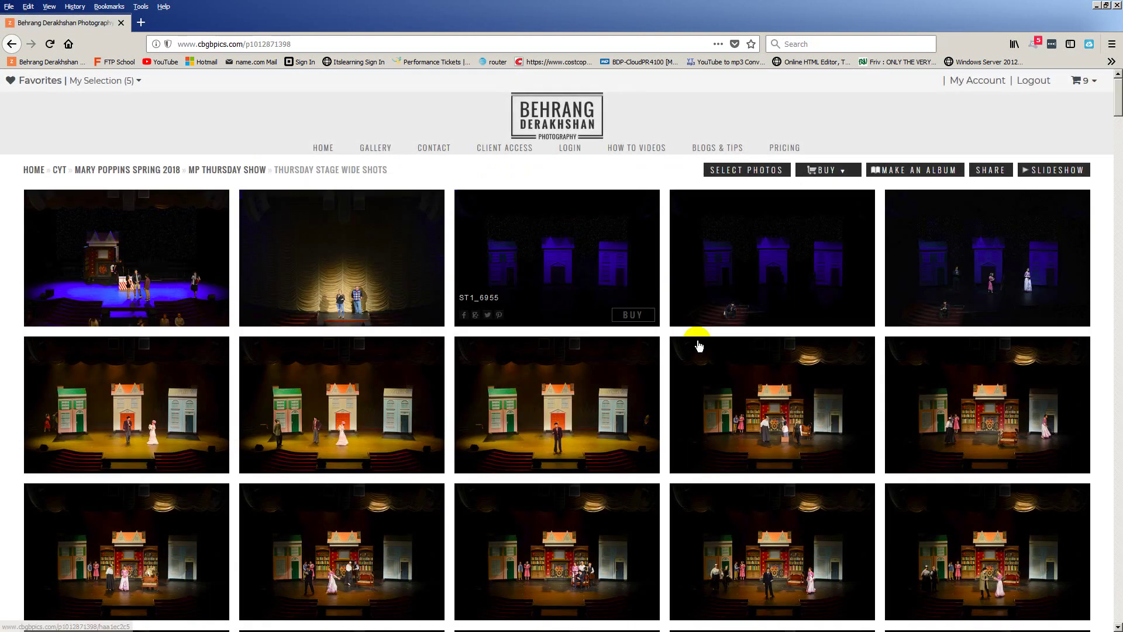
scroll(715, 362, down, 1)
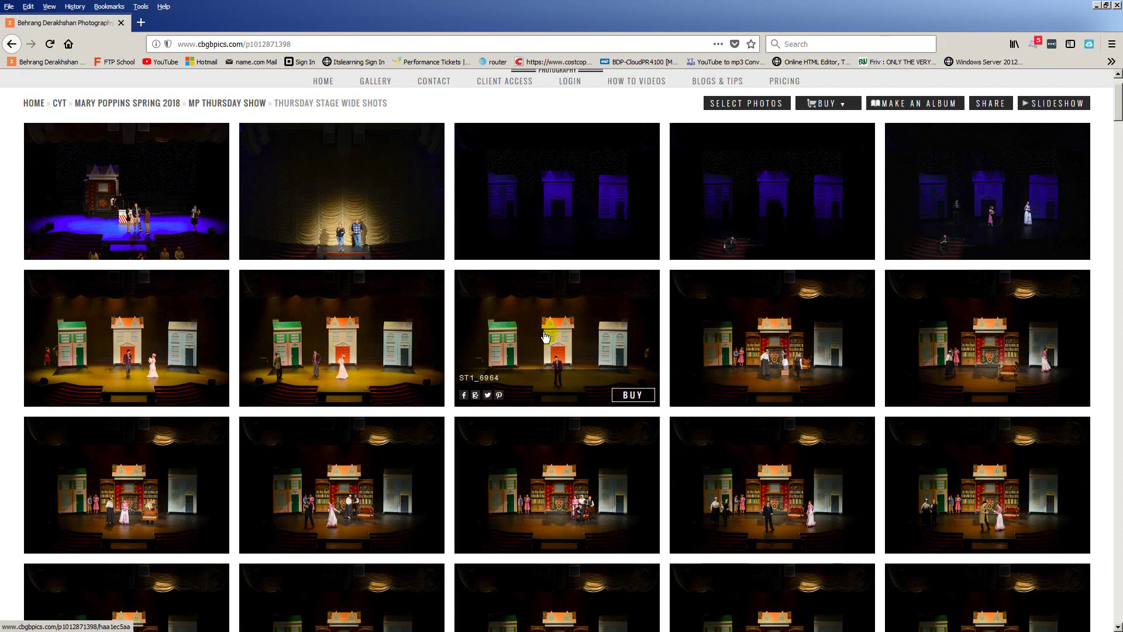
click(544, 337)
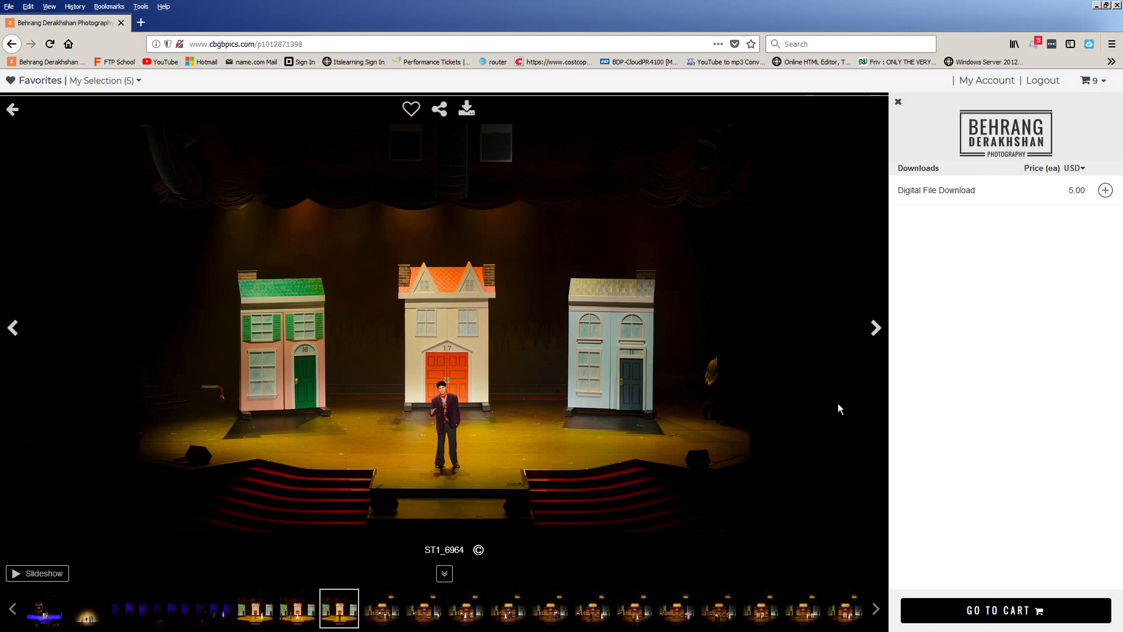
click(876, 328)
click(876, 329)
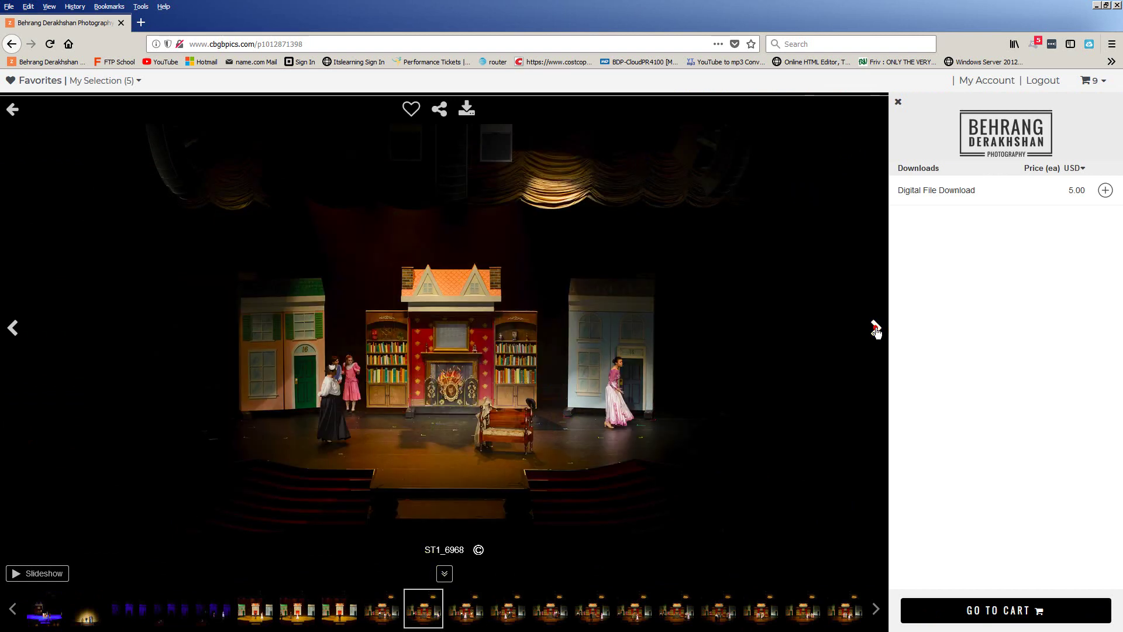
click(876, 329)
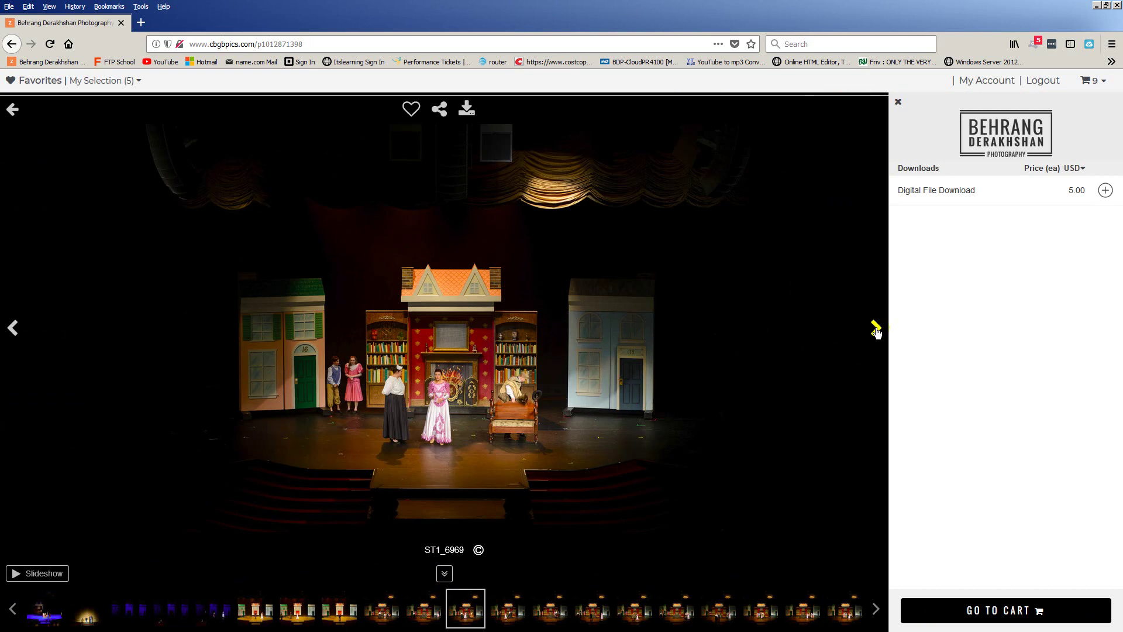
click(1106, 190)
Step to ST1_6980, add its digital download, and open the 11-item, $55.00 shopping cart
click(876, 331)
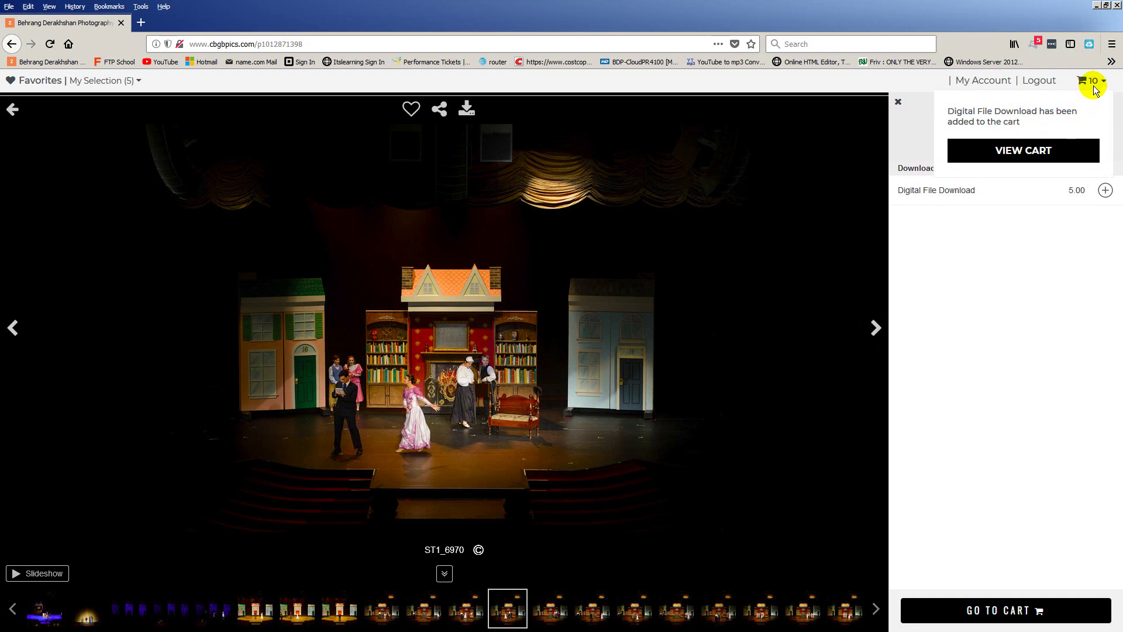
click(875, 331)
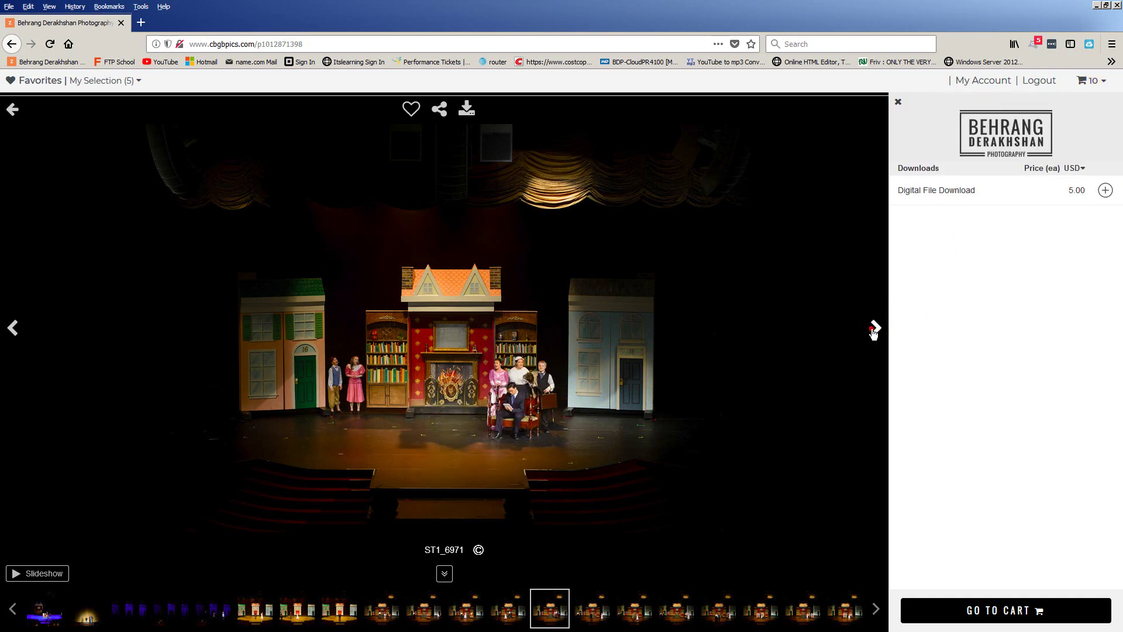
click(874, 330)
click(874, 330)
click(874, 330)
click(874, 331)
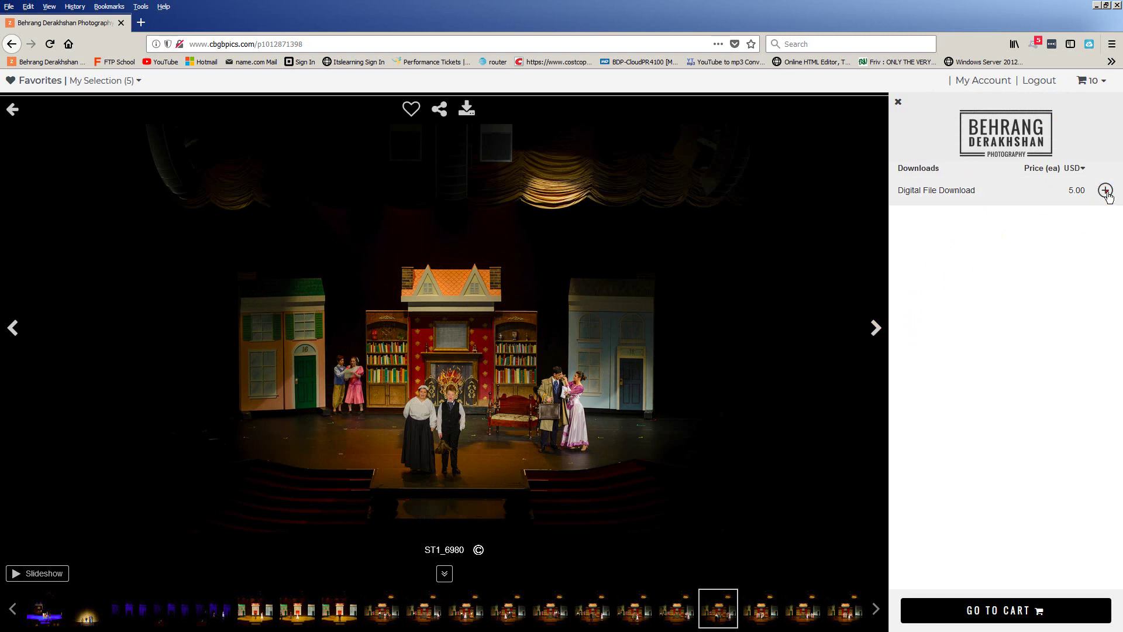
click(1016, 294)
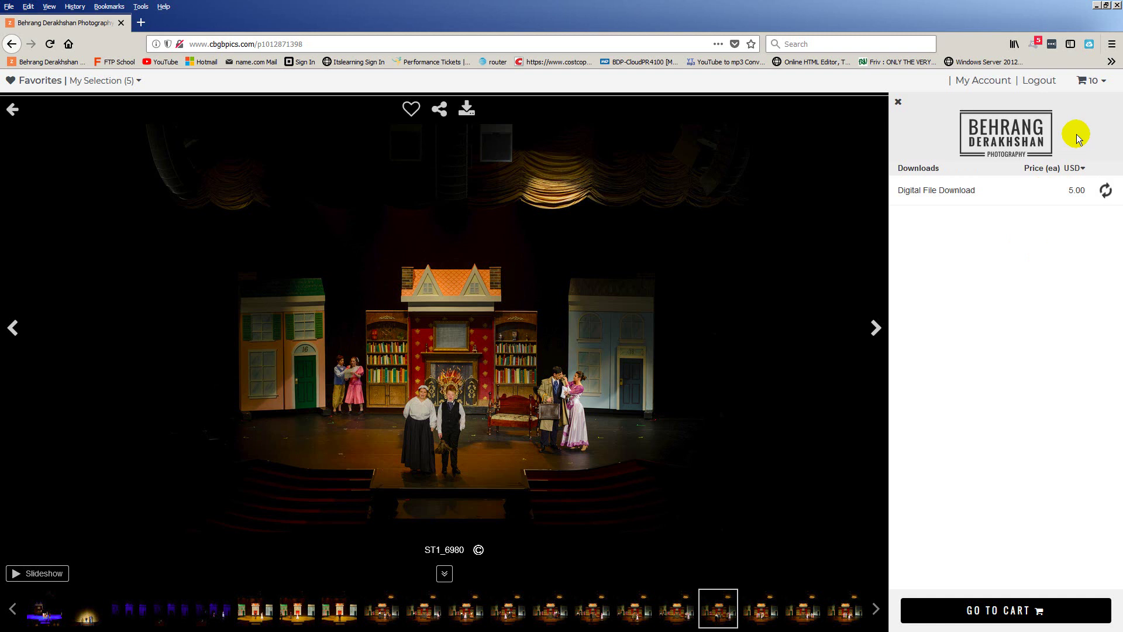
mouse_move(1102, 85)
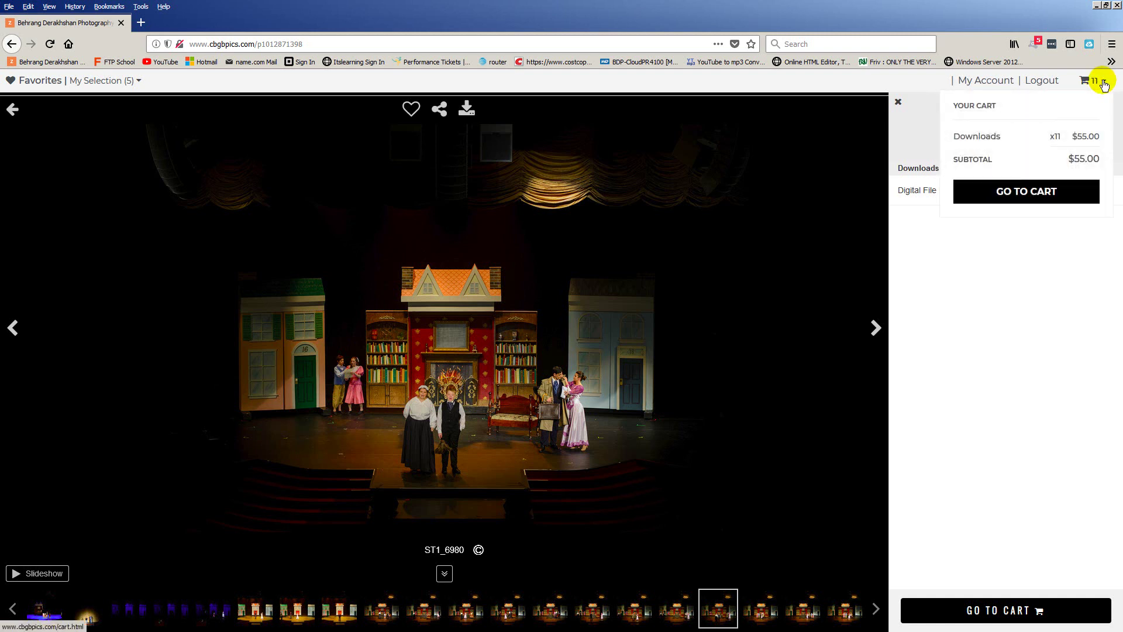
click(1043, 201)
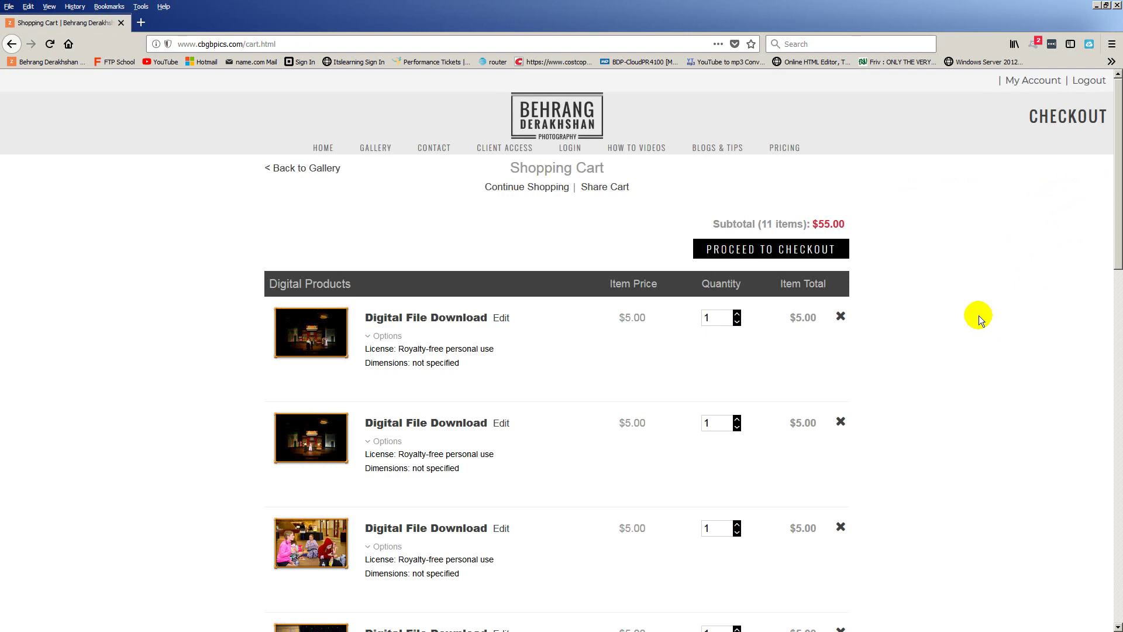
Remove the first stage photo download from the cart
scroll(979, 316, down, 4)
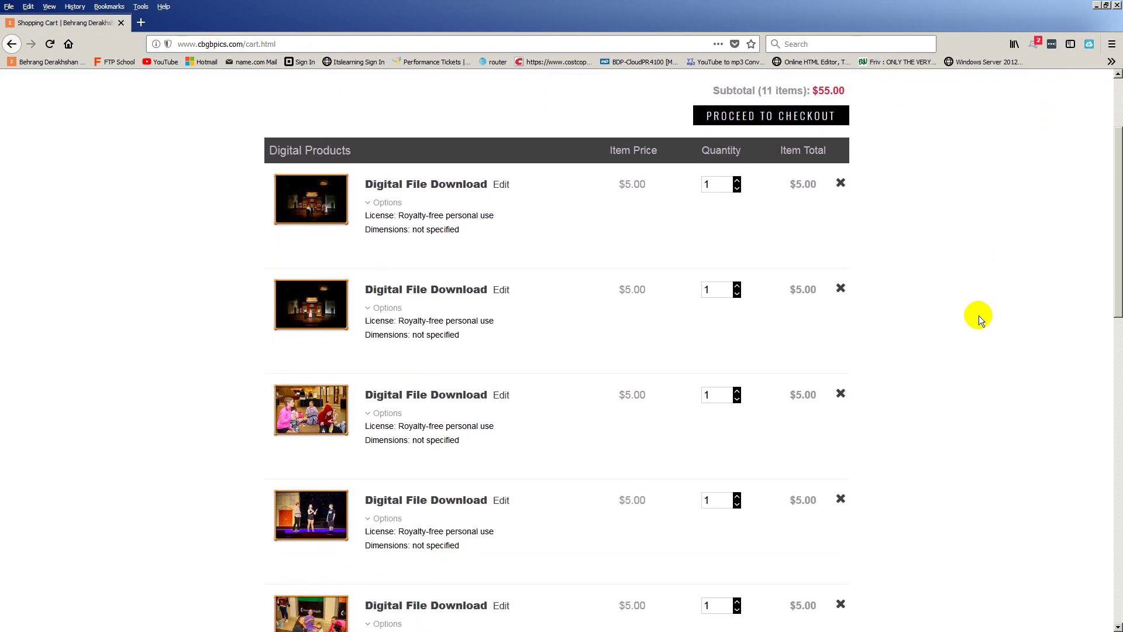
click(841, 185)
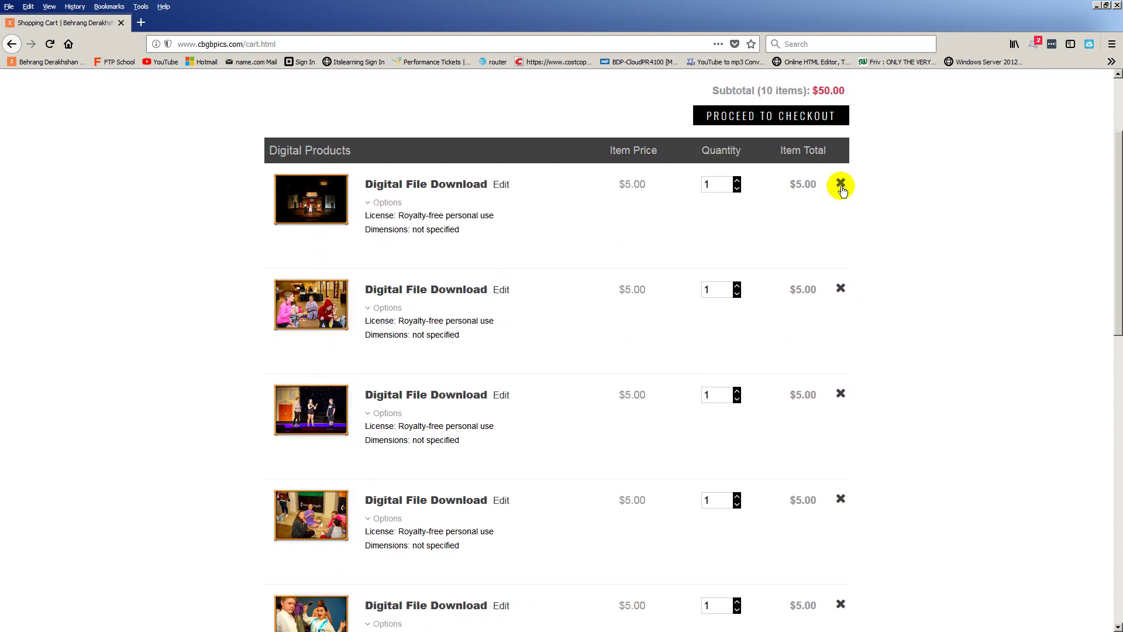
scroll(893, 224, down, 10)
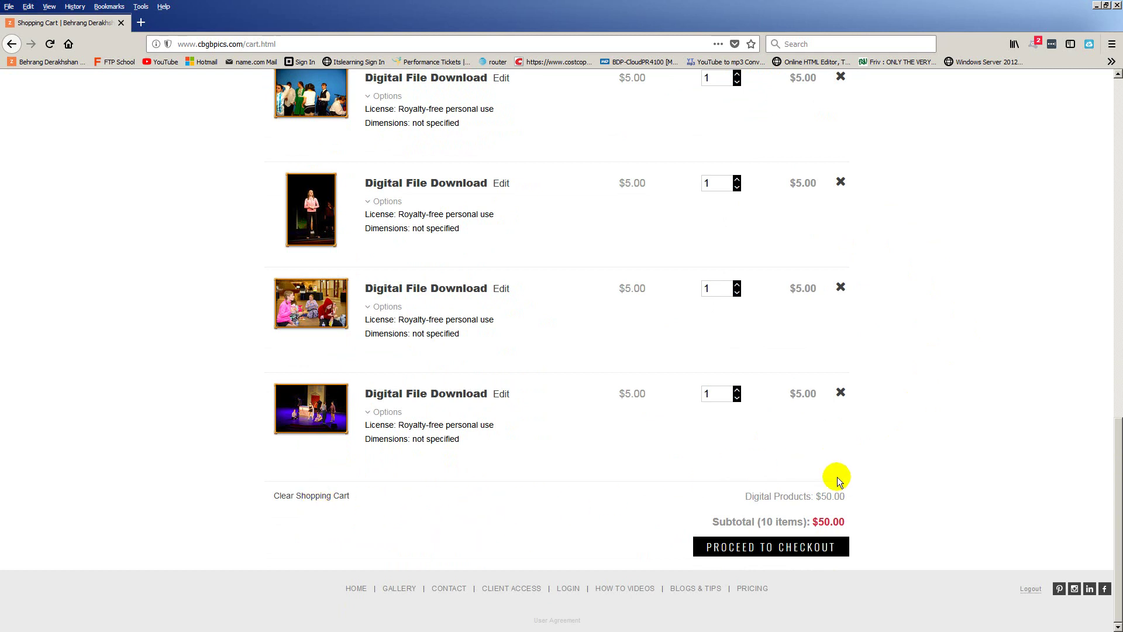
scroll(864, 479, up, 10)
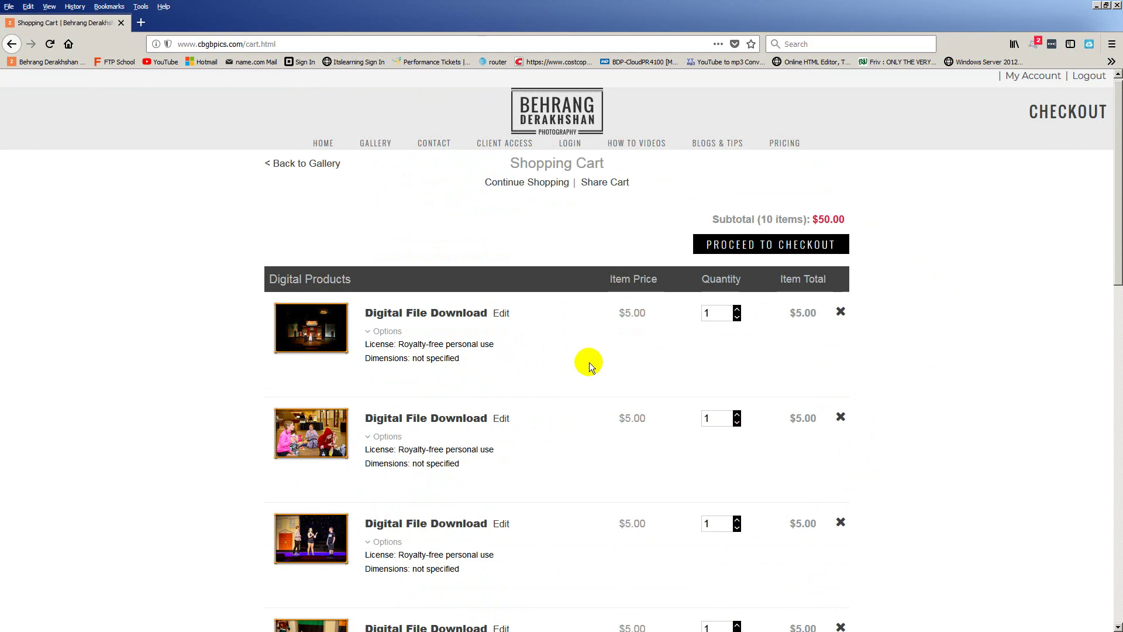
scroll(691, 367, down, 10)
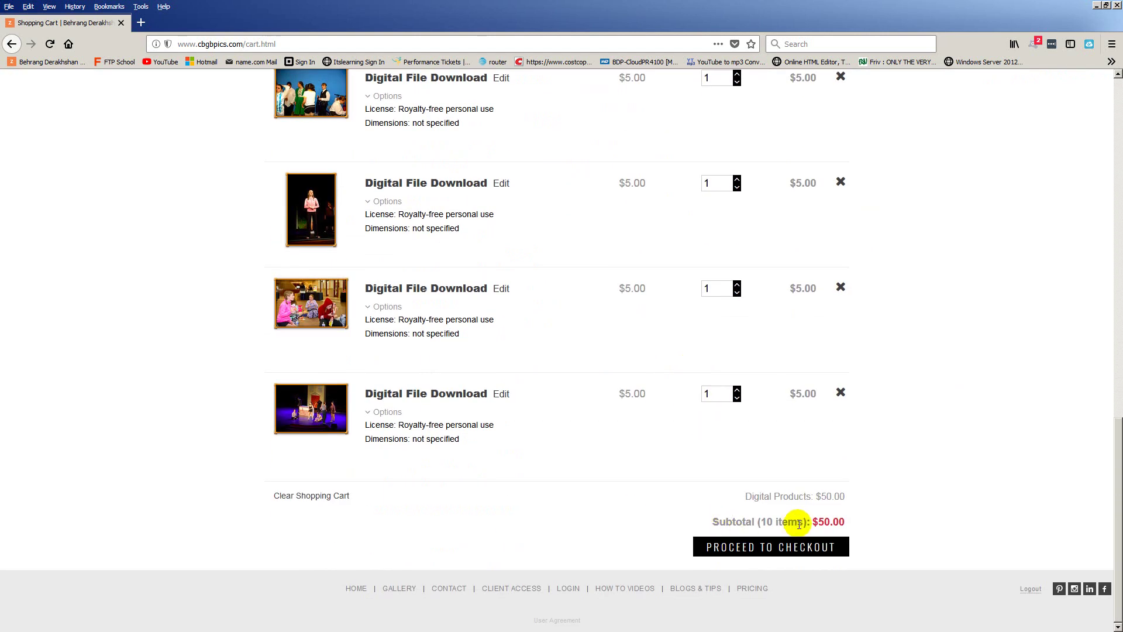
Verify the subtotal shows 10 items at $50.00, then proceed to checkout
drag(804, 521, 761, 521)
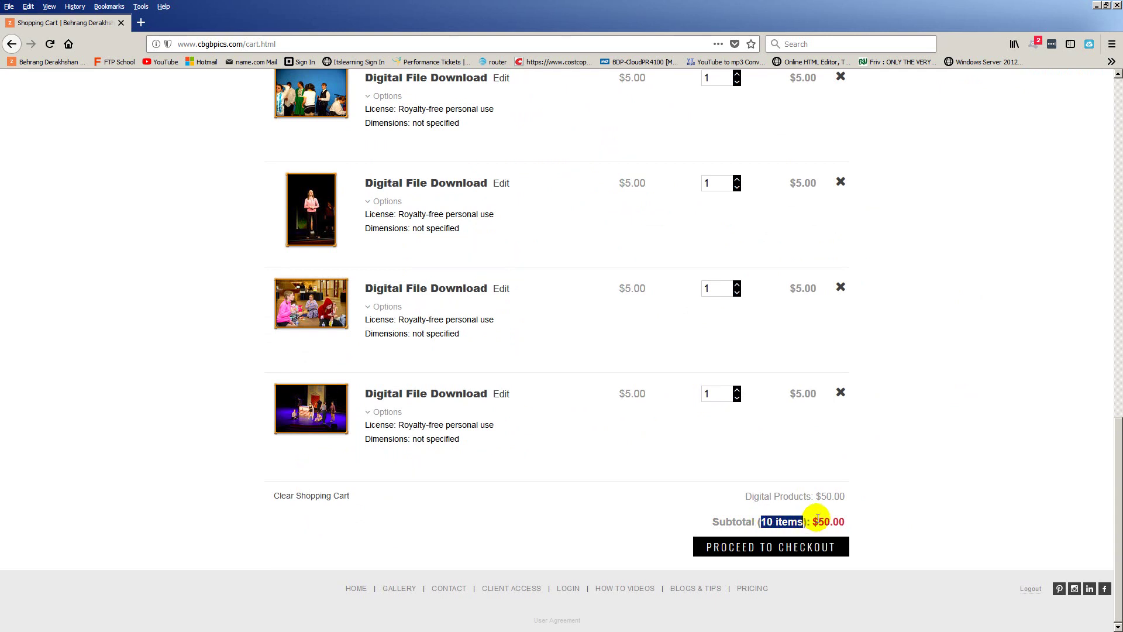
drag(814, 522, 860, 523)
click(915, 507)
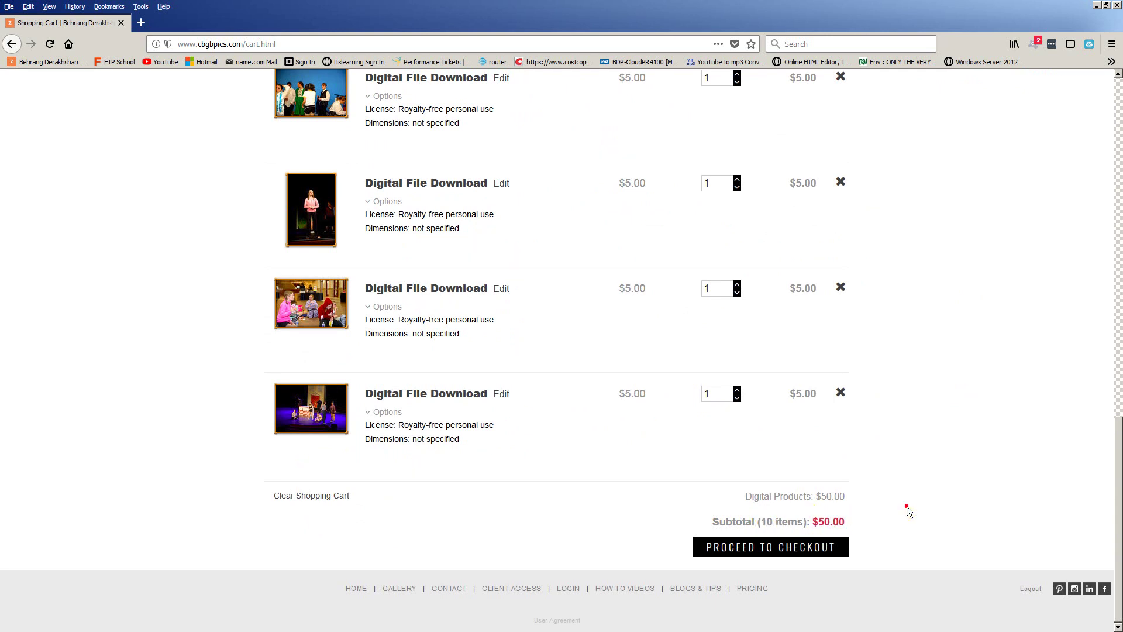
click(799, 554)
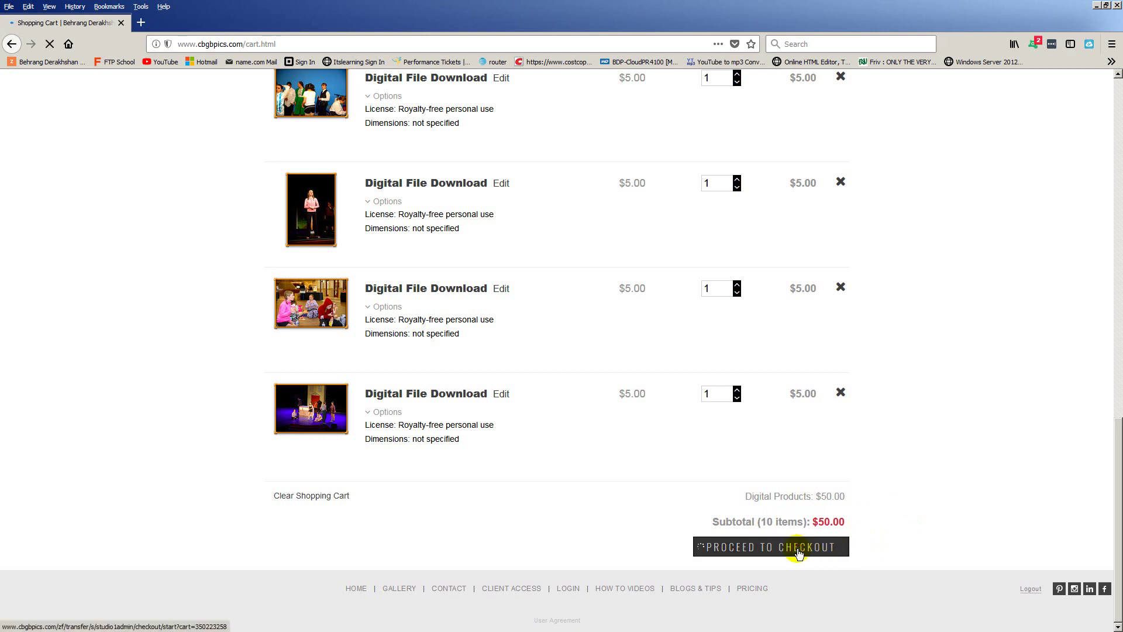
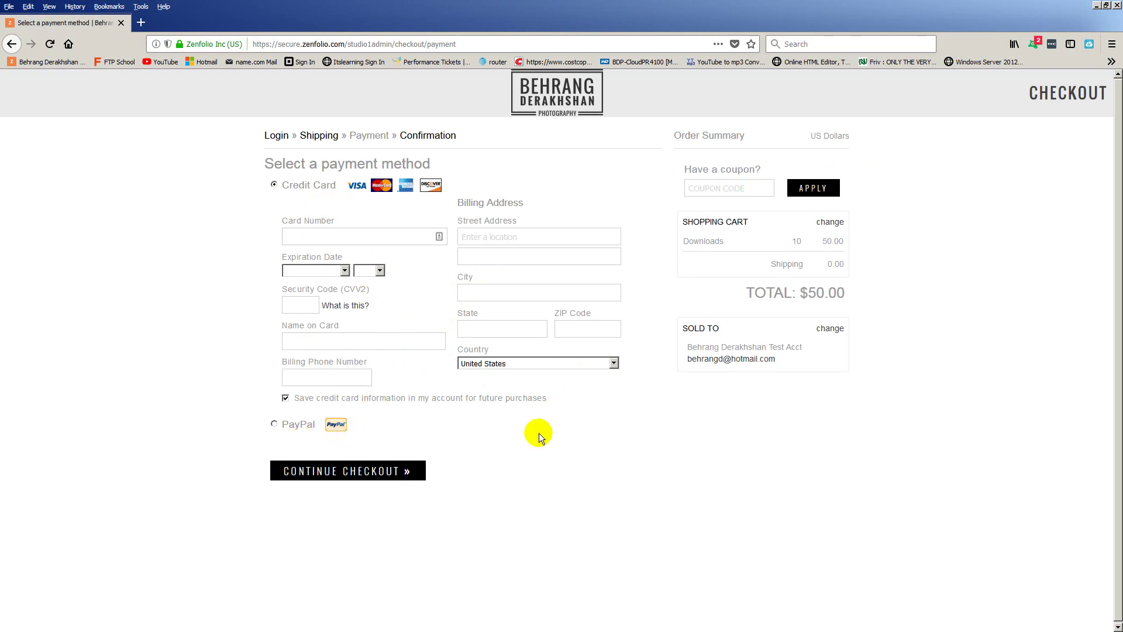
Select the Card Number field, then bring Notepad onscreen, maximize it, and place the cursor before the contact e-mail
click(319, 231)
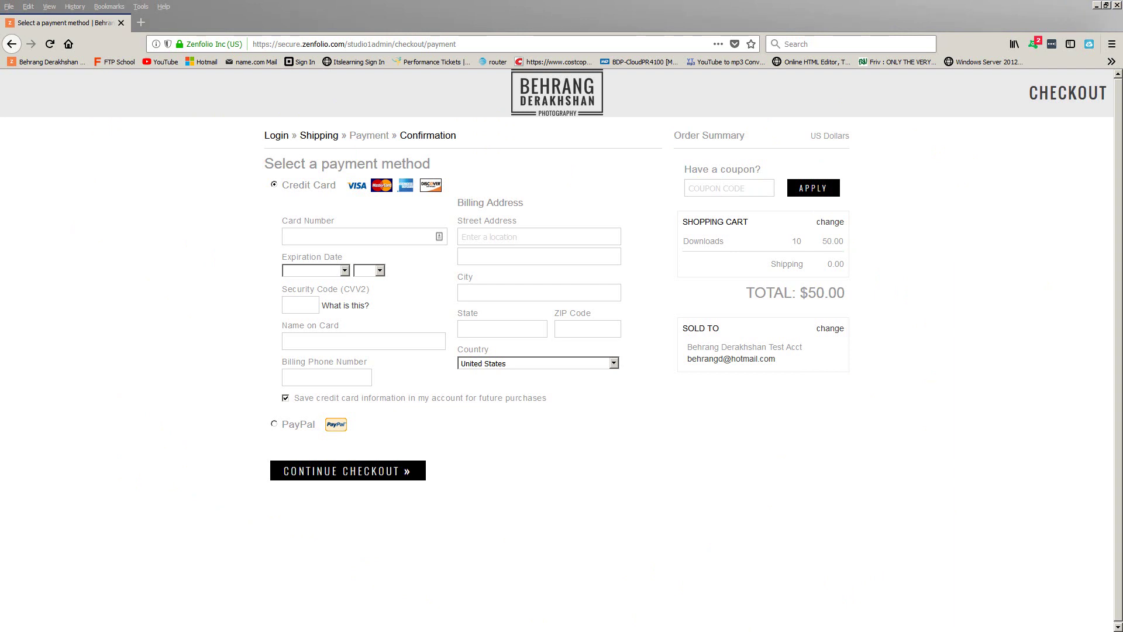
drag(0, 200, 395, 202)
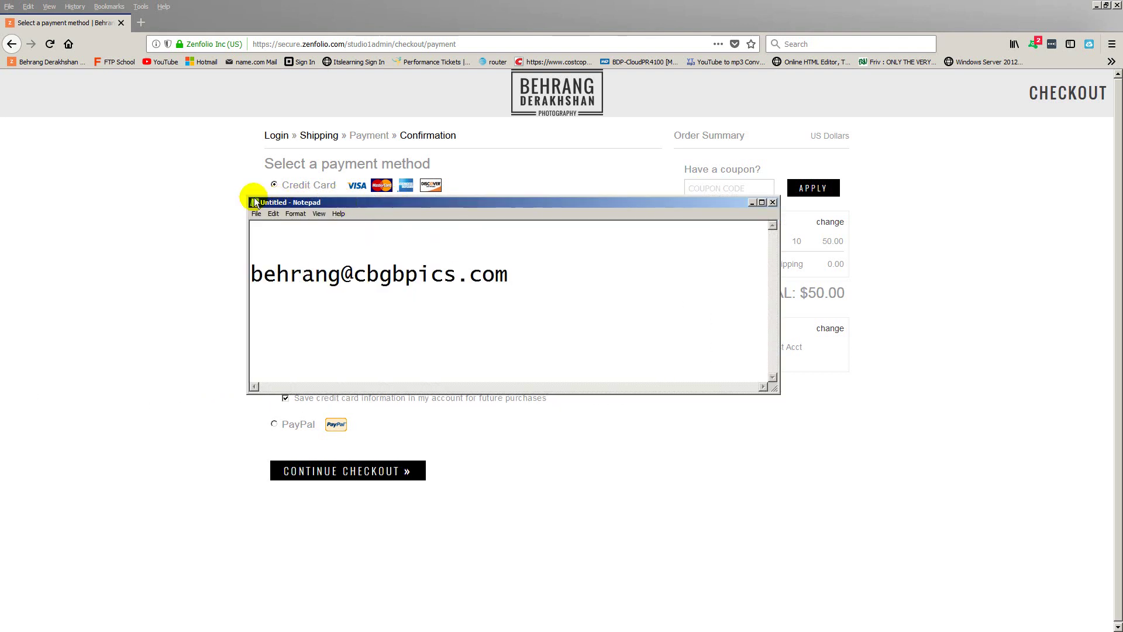
click(762, 203)
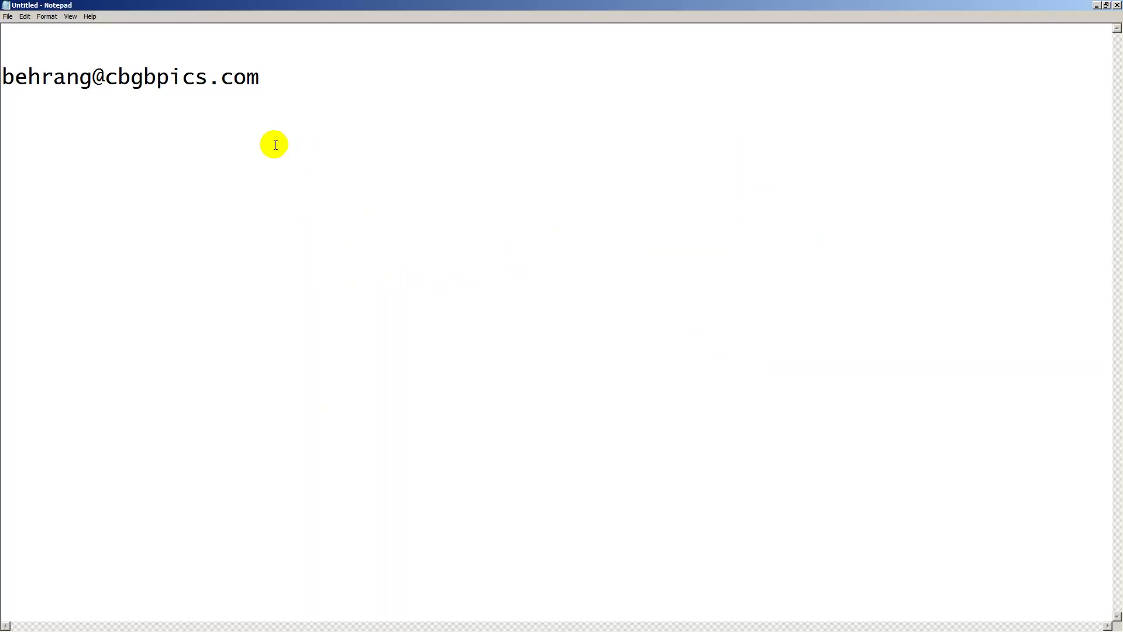
click(5, 76)
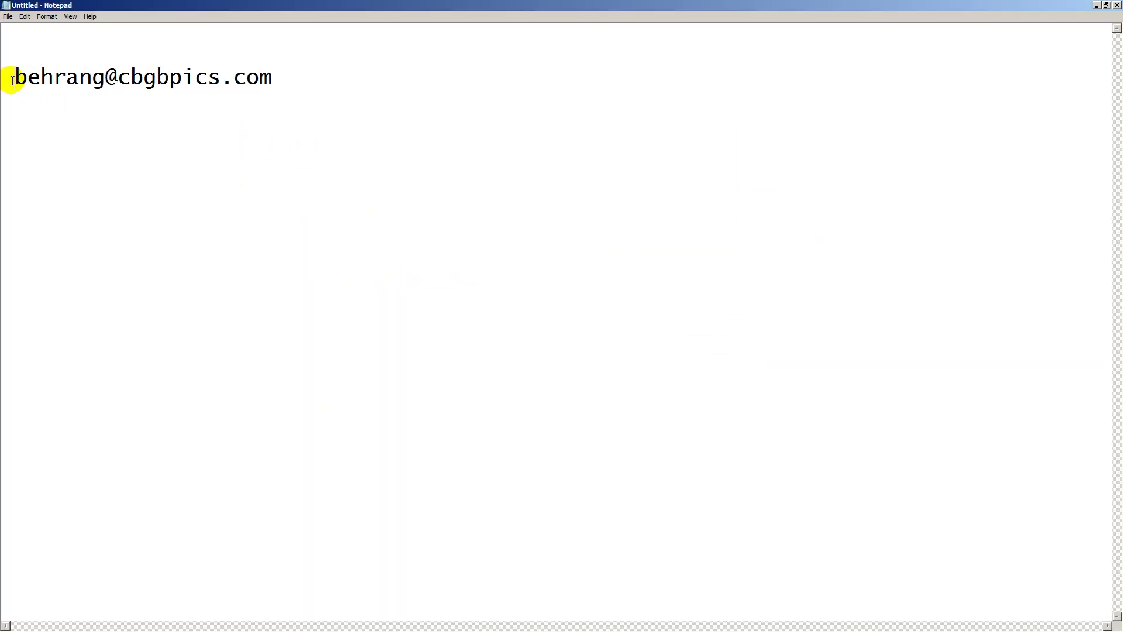